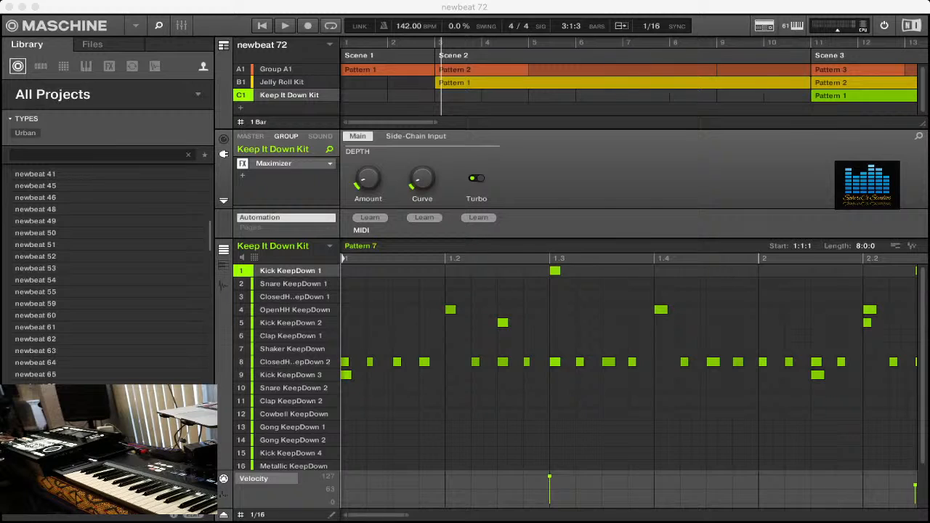
- Play the song arrangement through, restart it from the beginning, and resume playback from the start of Scene 2
key(space)
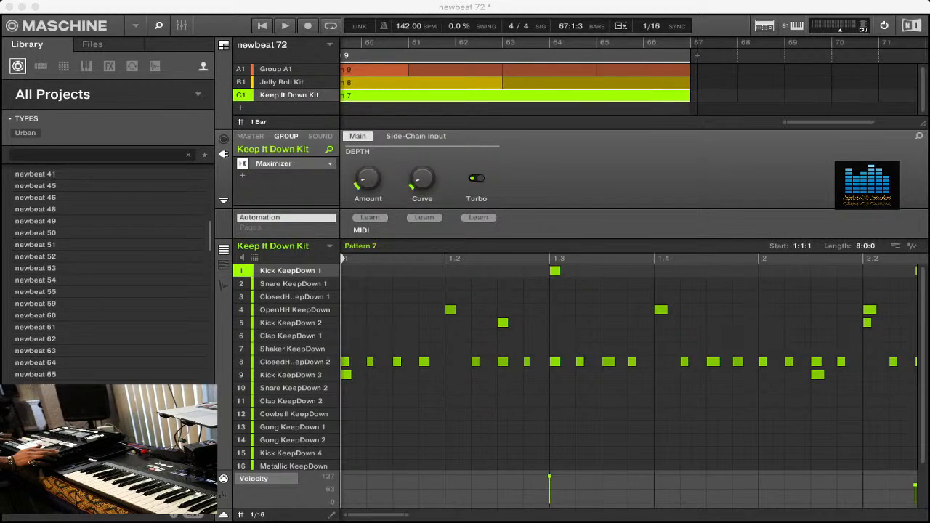
key(shift+space)
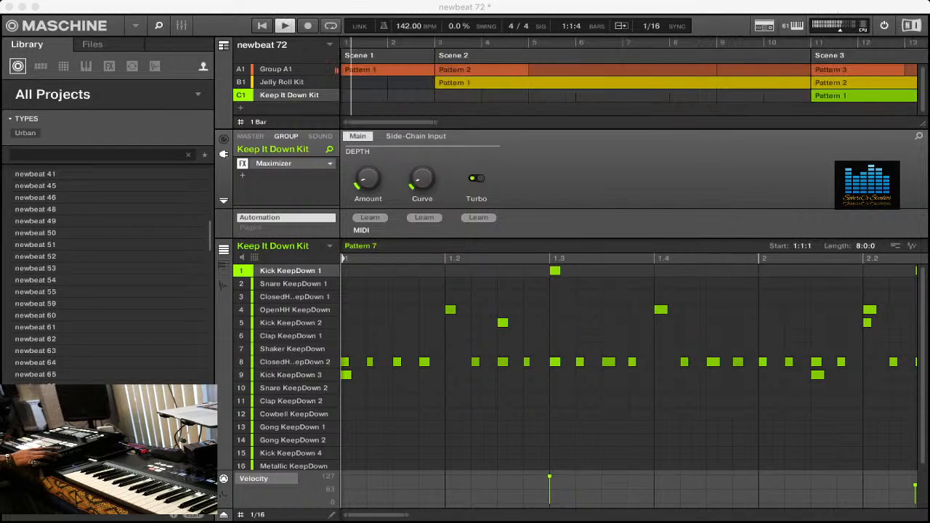
key(space)
key(Left)
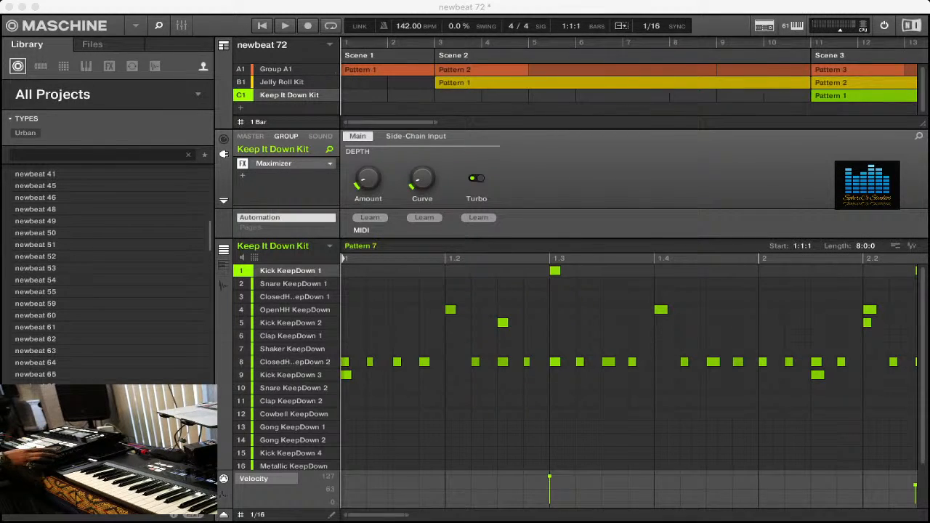
key(Right)
key(Left)
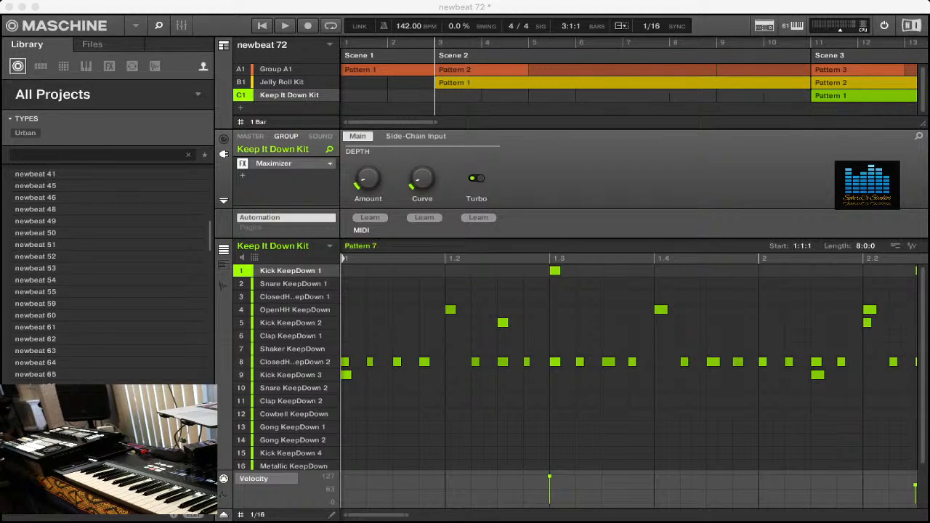
key(space)
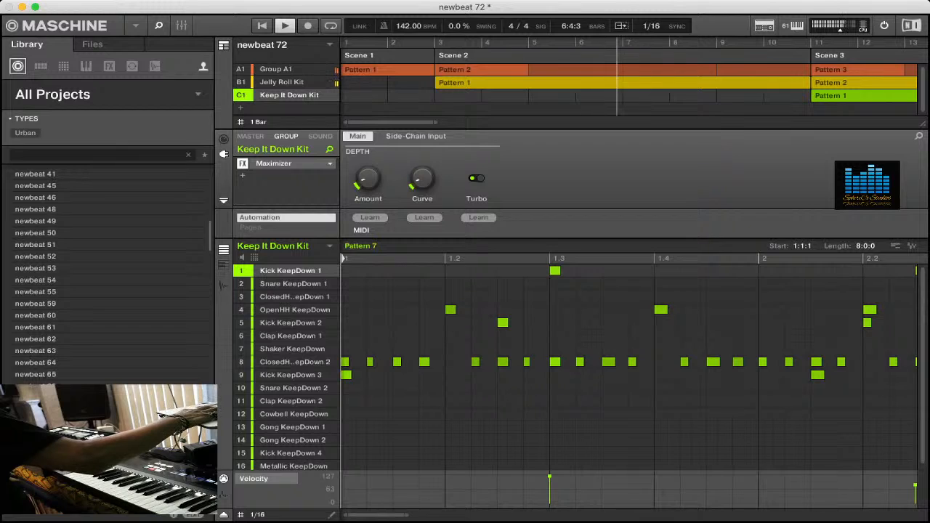
- Check the mixer and the scene overview during playback, stop playback, and return to the song arrangement
key(F3)
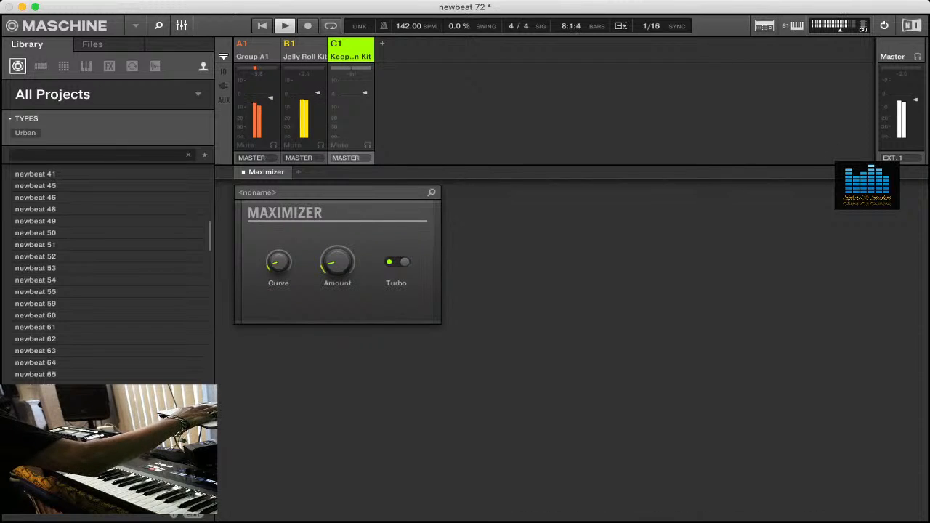
key(F3)
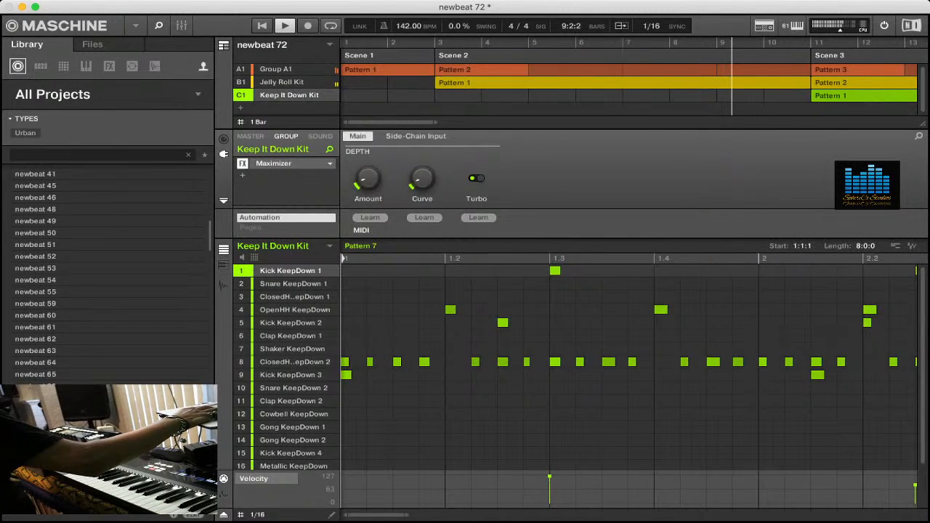
key(Tab)
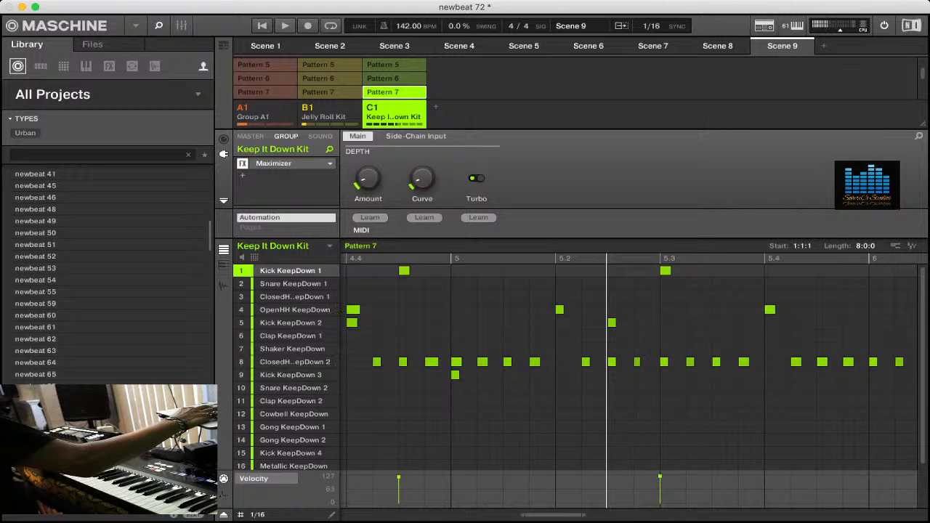
key(space)
key(Tab)
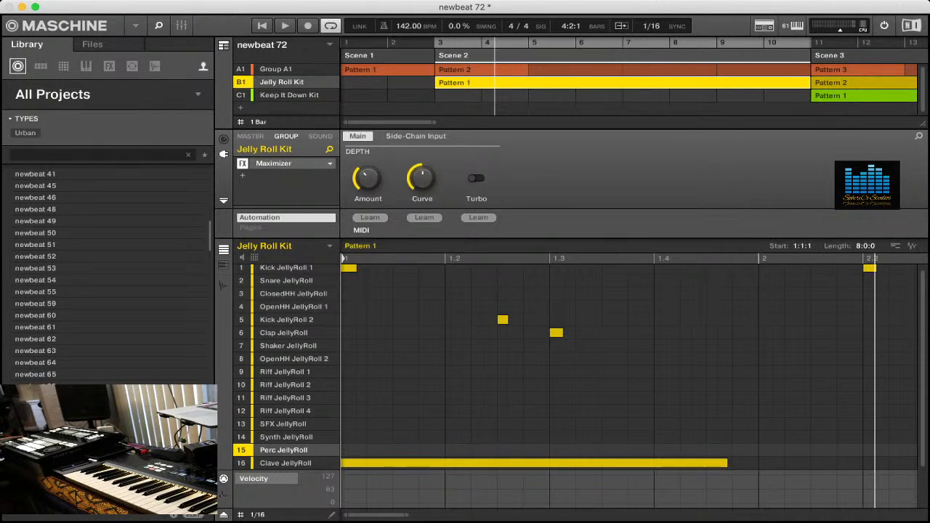
- Play the looped Scene 2 and review the patterns of Group A1 and the Jelly Roll Kit
key(space)
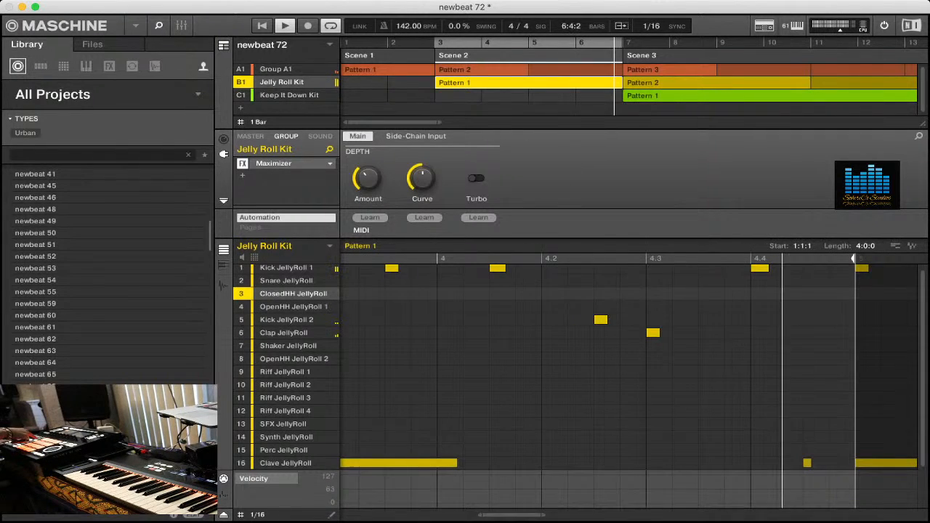
click(276, 70)
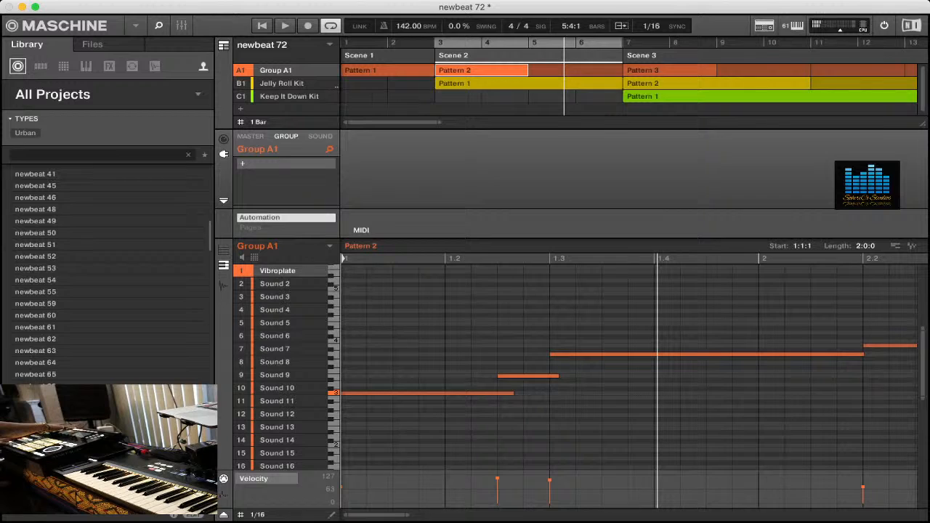
click(282, 84)
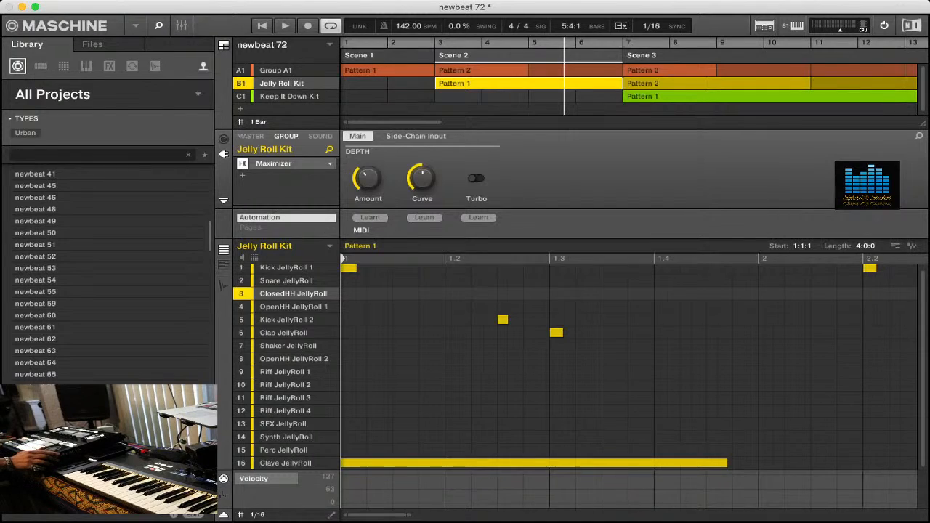
key(space)
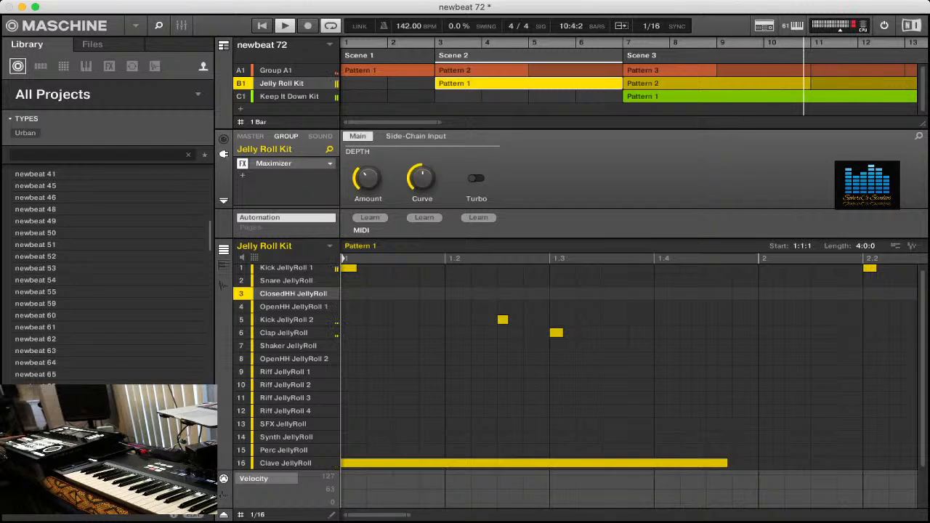
- Open the Keep It Down Kit during playback and check its Kick KeepDown 2 and Kick KeepDown 3 sounds
click(289, 96)
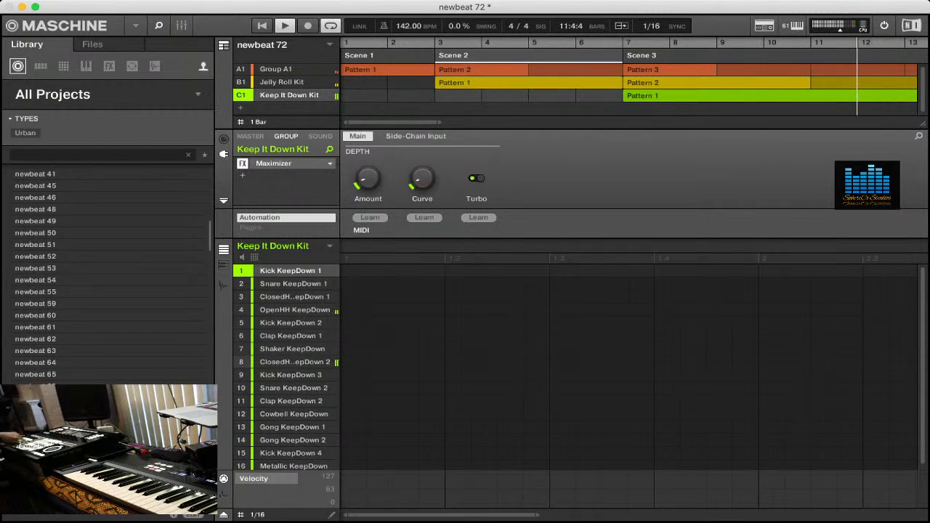
click(290, 323)
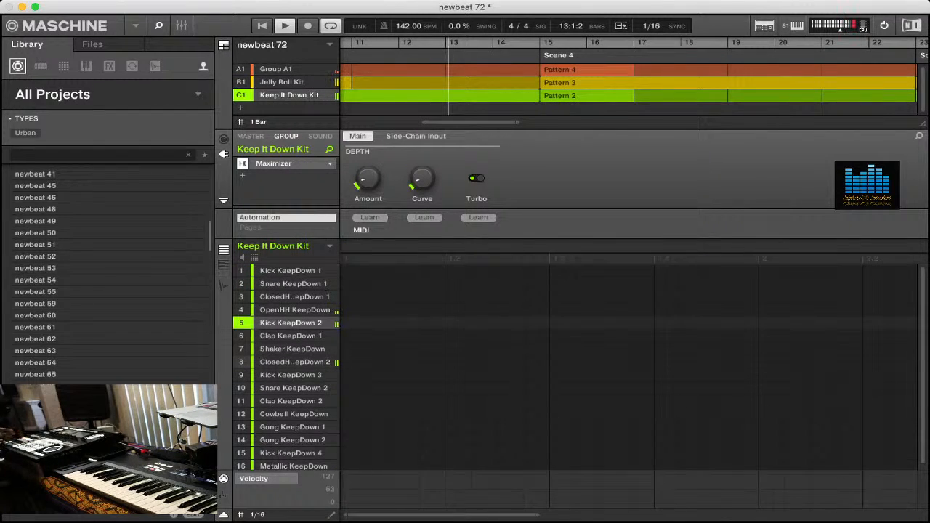
click(291, 375)
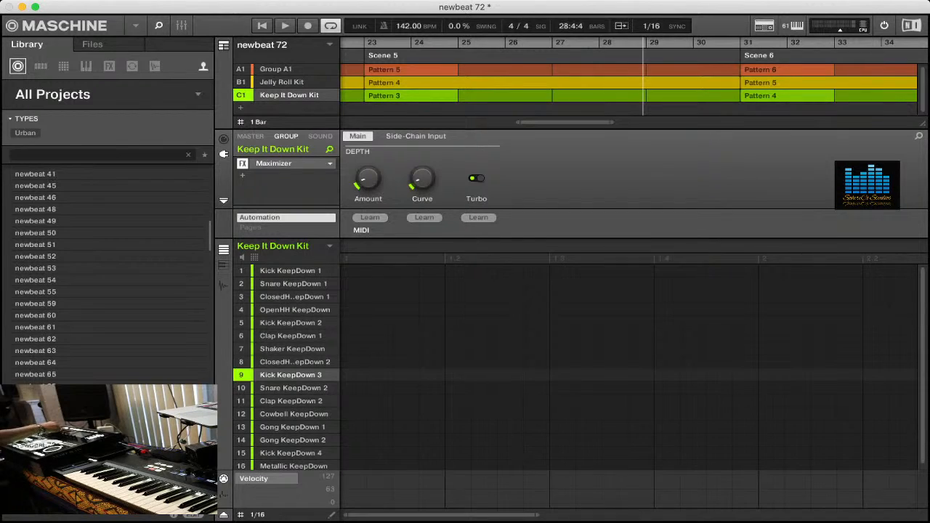
- Play Group A1 and move it below the Keep It Down Kit at the end of the group list
key(space)
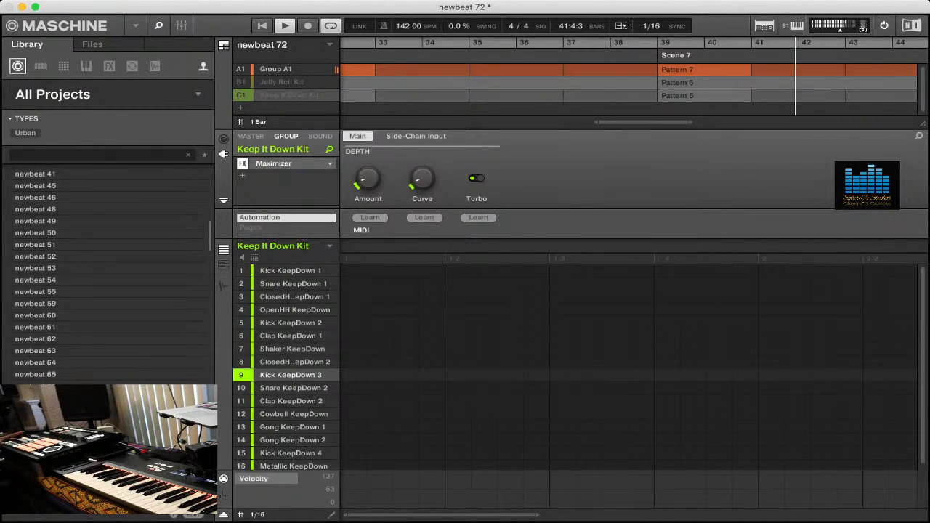
click(276, 70)
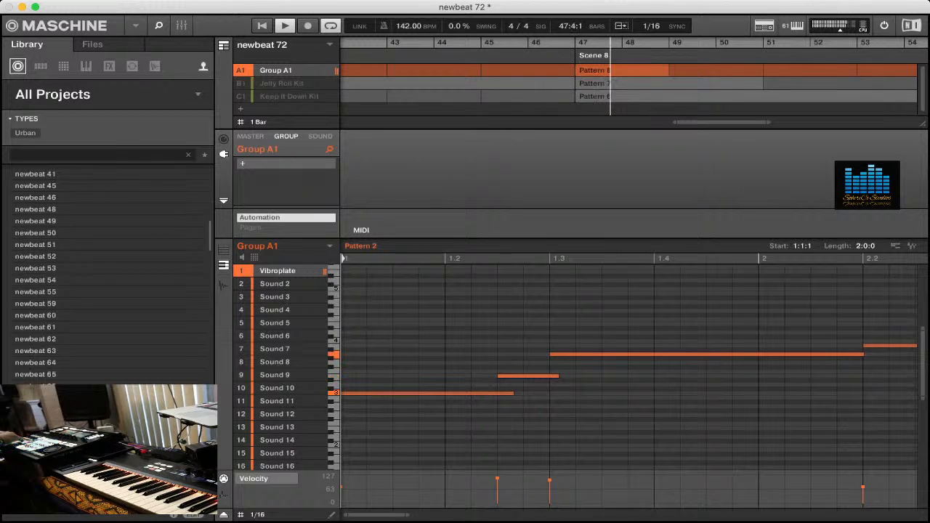
drag(276, 70, 276, 107)
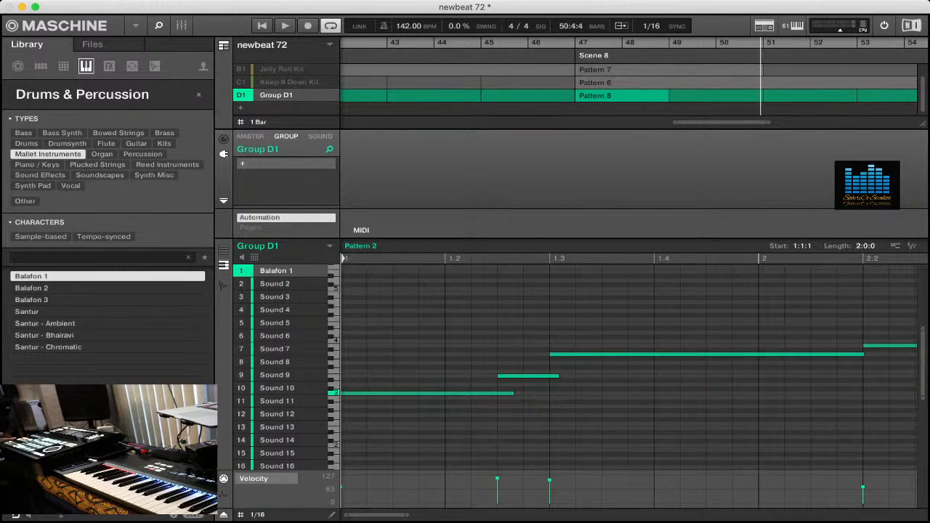
- Audition the mallet presets on Group D1 from Balafon 1 to Santur - Chromatic while playing the song from the start
key(shift+space)
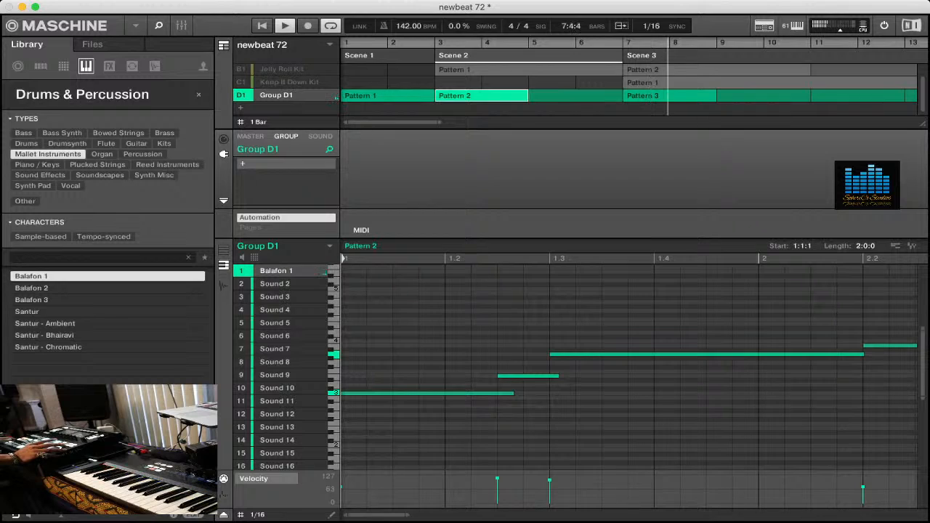
key(Down)
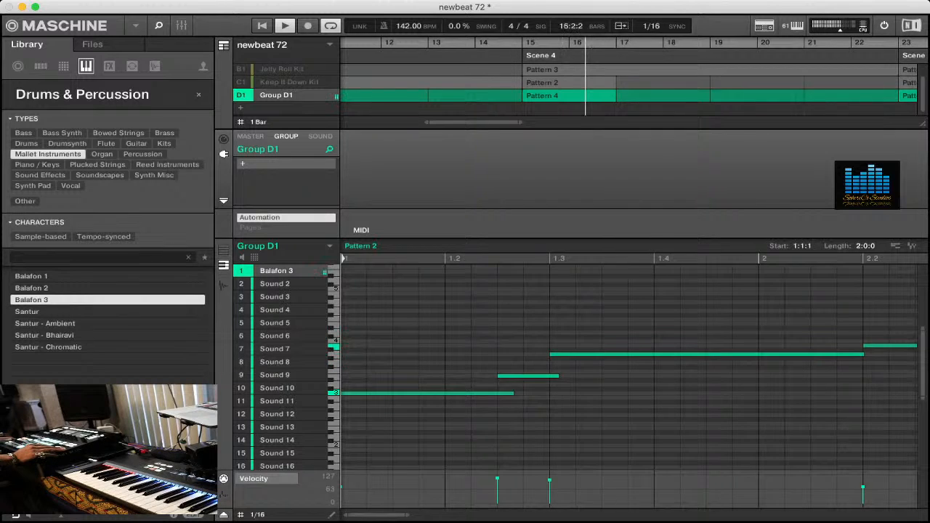
key(Down)
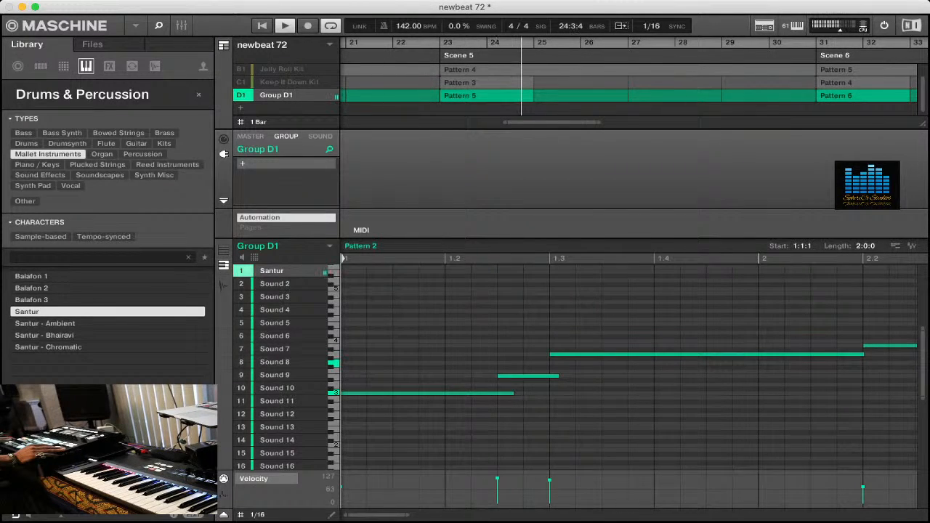
click(45, 324)
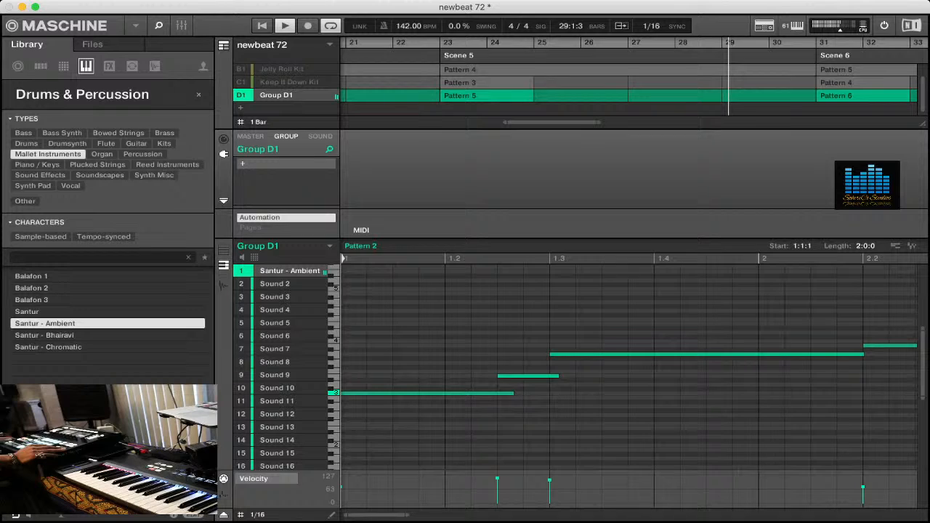
click(44, 335)
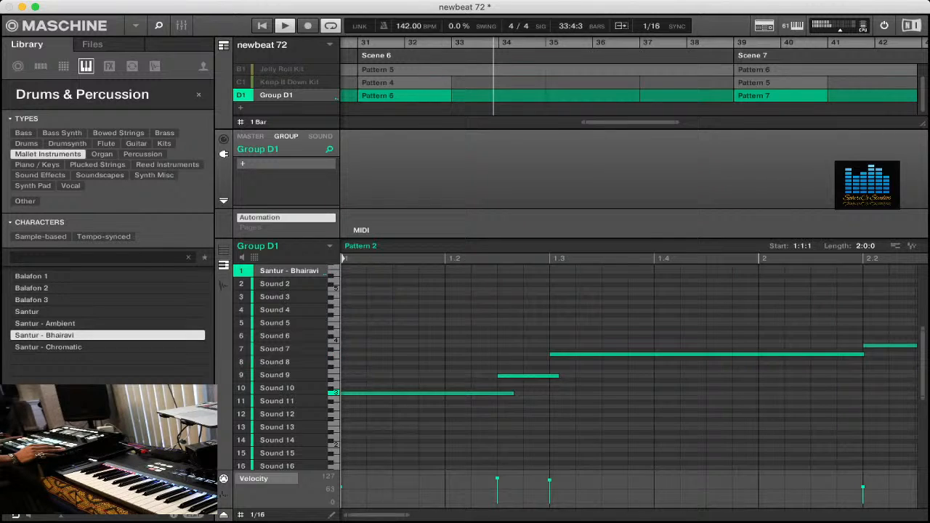
key(Down)
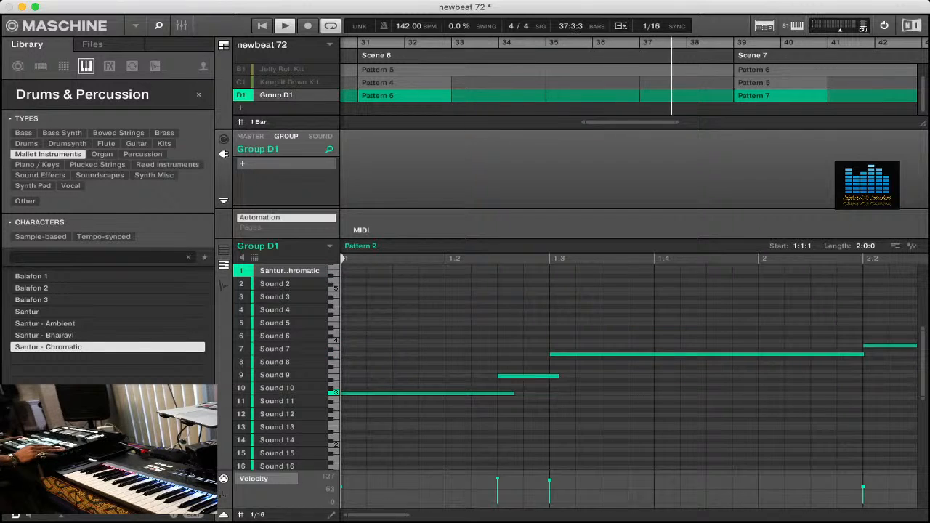
- Load the Piano preset from Piano / Keys into Group D1's first sound and save the project
key(Up)
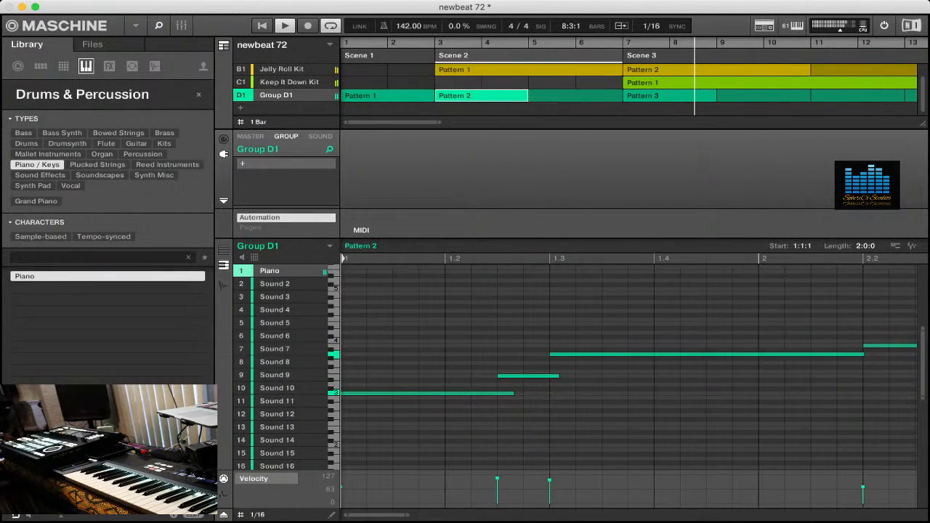
key(super+s)
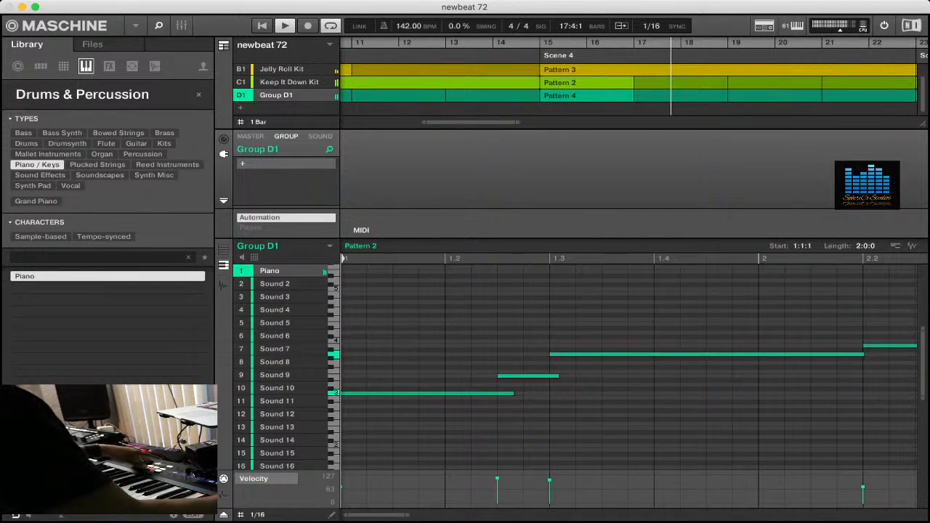
- Add a new group and load the Alicia's Keys preset Big Concert Hall into its first sound
click(241, 108)
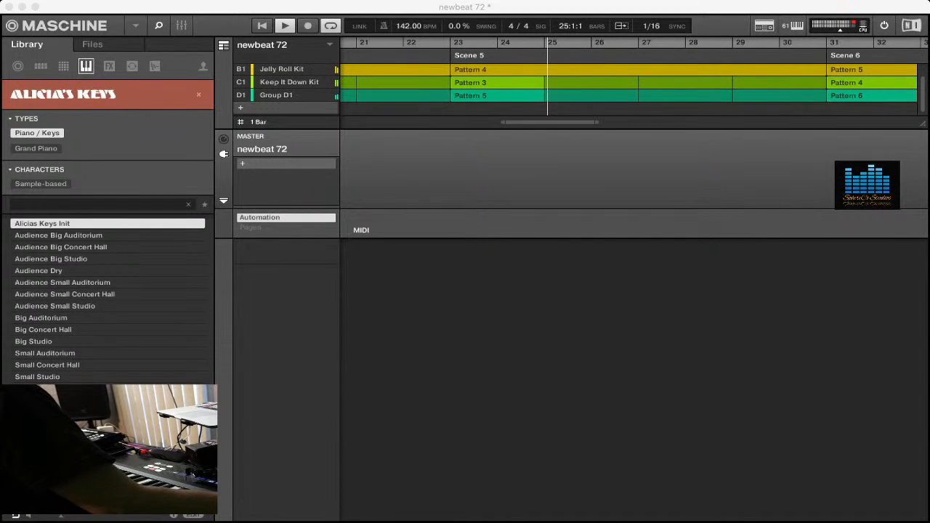
key(Down)
key(Down)
key(Down)
key(Down)
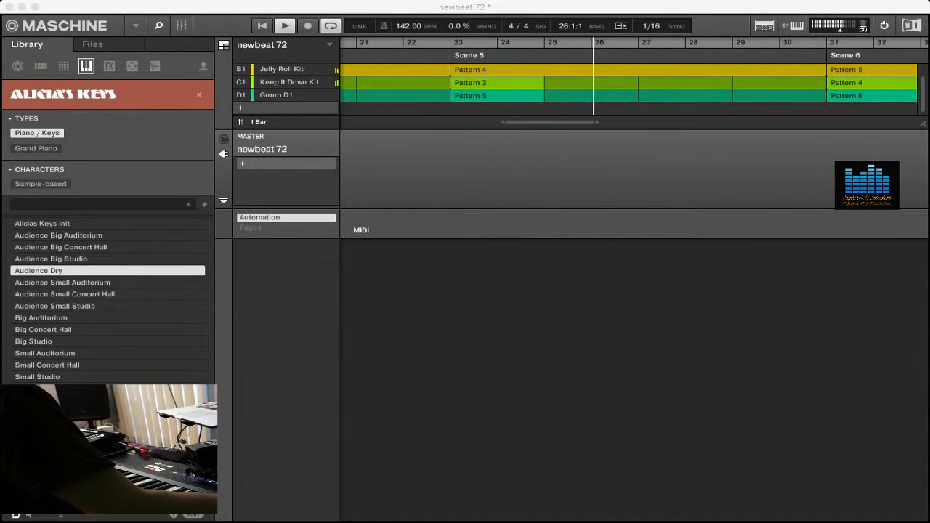
key(Down)
key(Down)
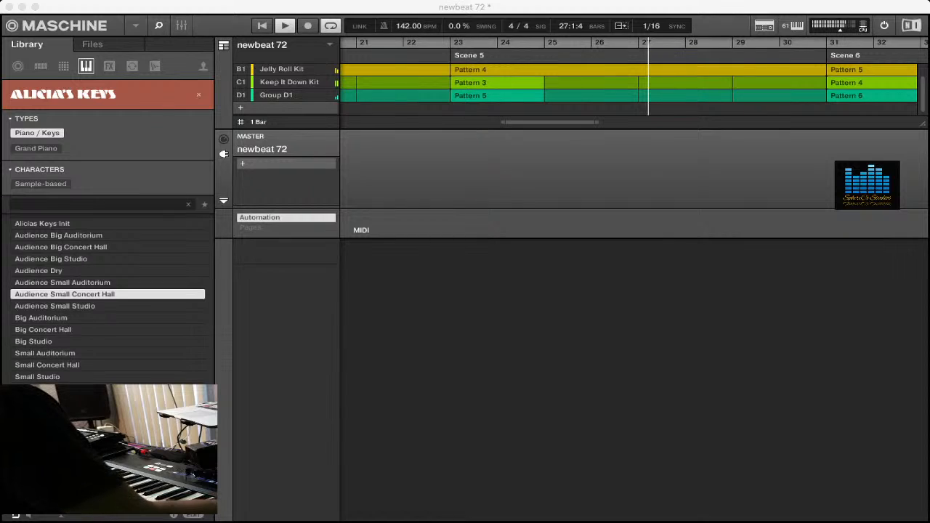
key(Down)
key(Down)
key(Down)
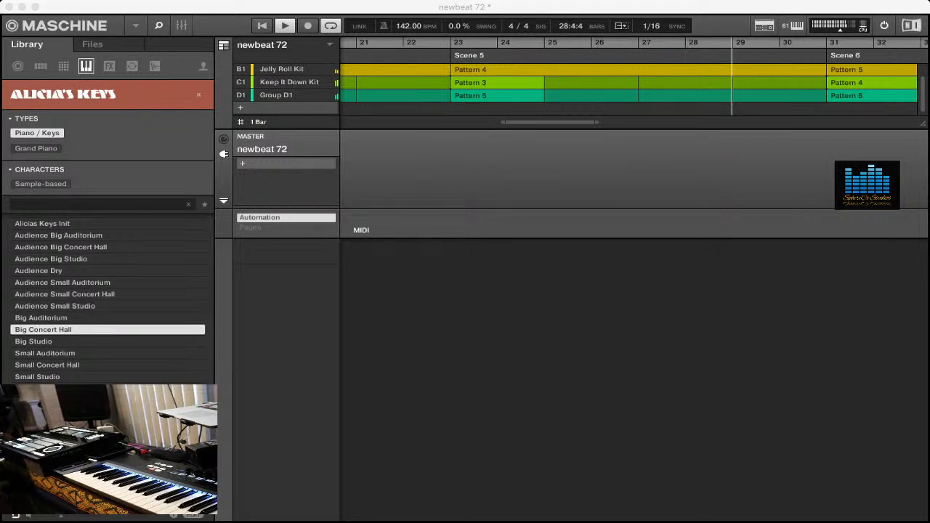
key(Return)
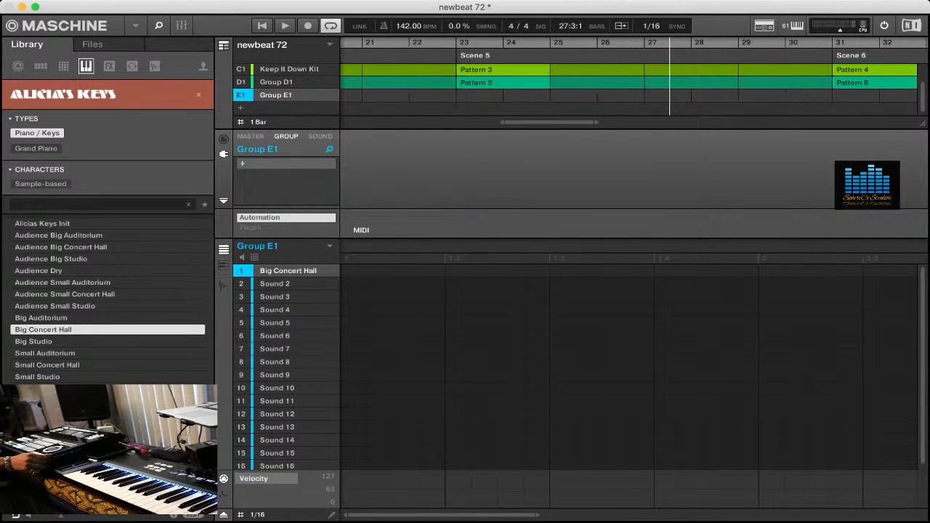
- Play the song from the start, add a new group, and audition Analog Dreams bass presets from Cruise Control down, loading How Does It Feel
key(shift+space)
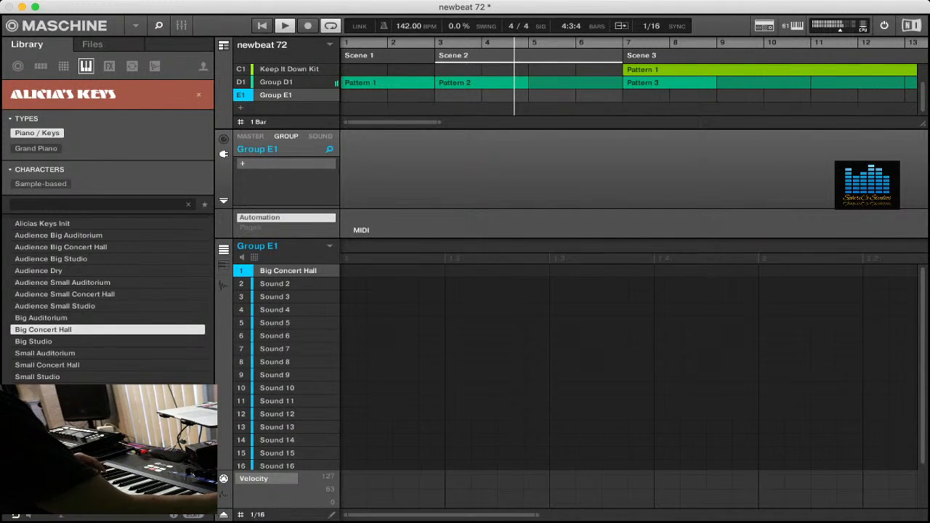
click(286, 107)
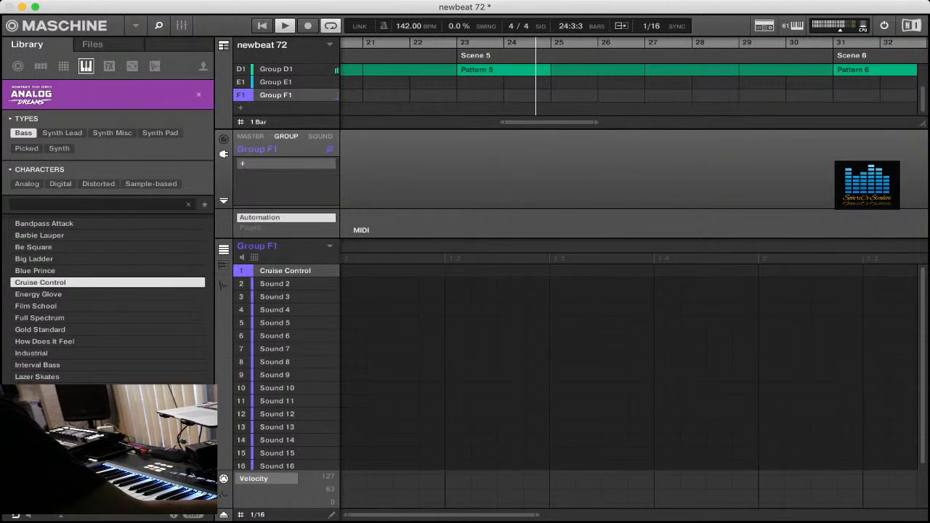
key(Down)
key(Down)
key(Down)
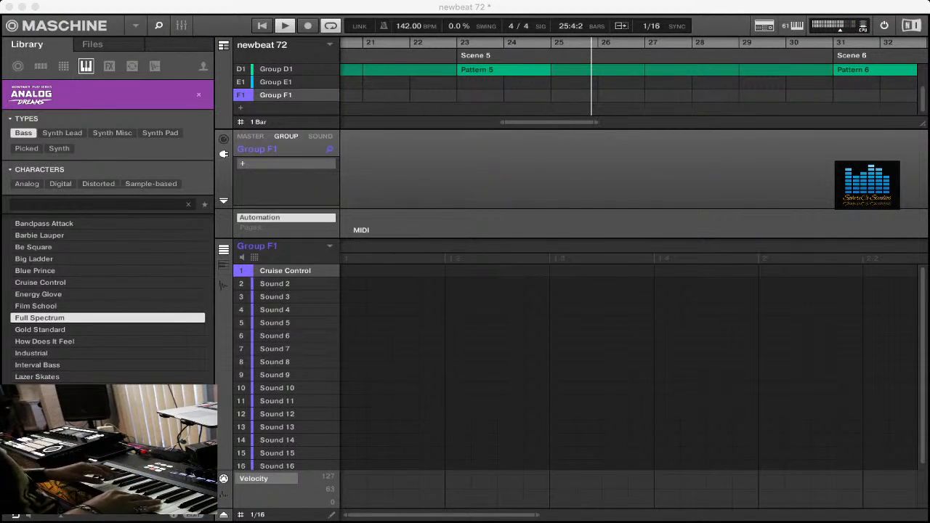
key(Down)
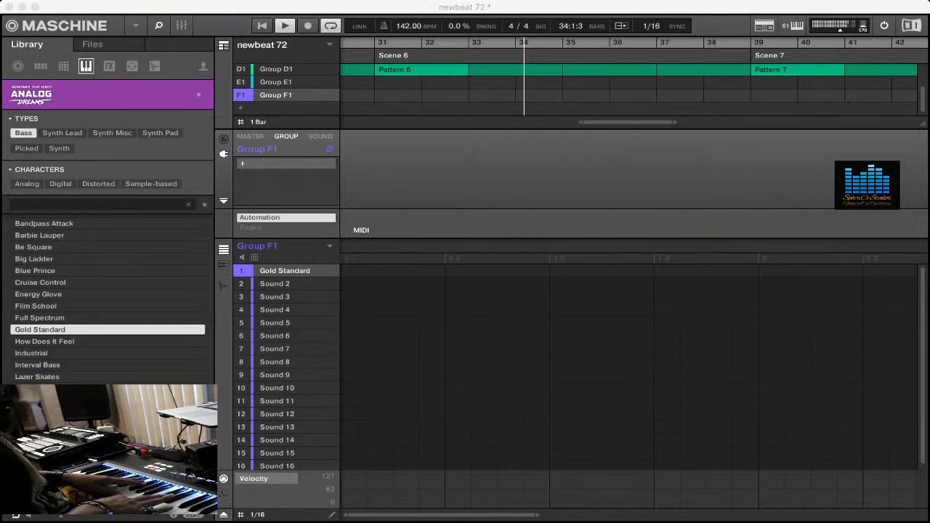
key(Down)
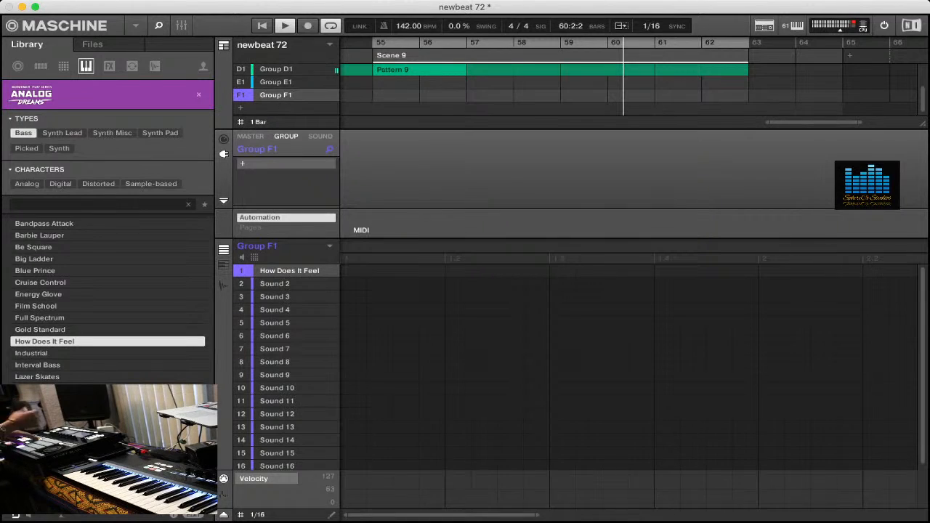
- Record a four-bar bass pattern for Group F1 in Scene 9, overdubbing an extra note near 2.4
key(r)
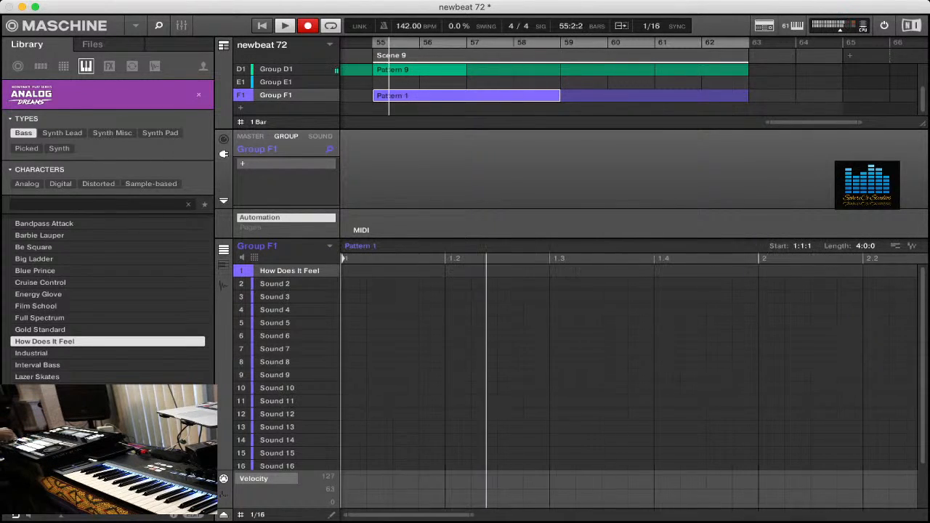
key(r)
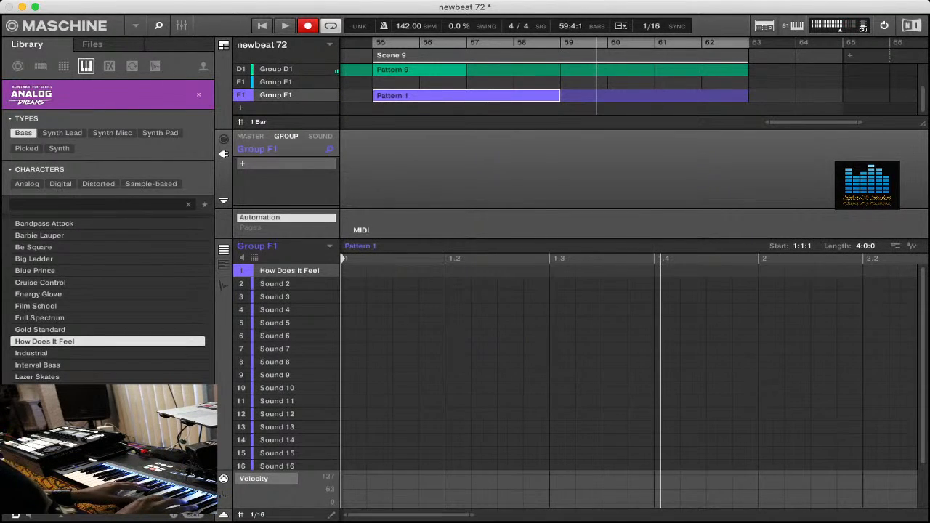
key(space)
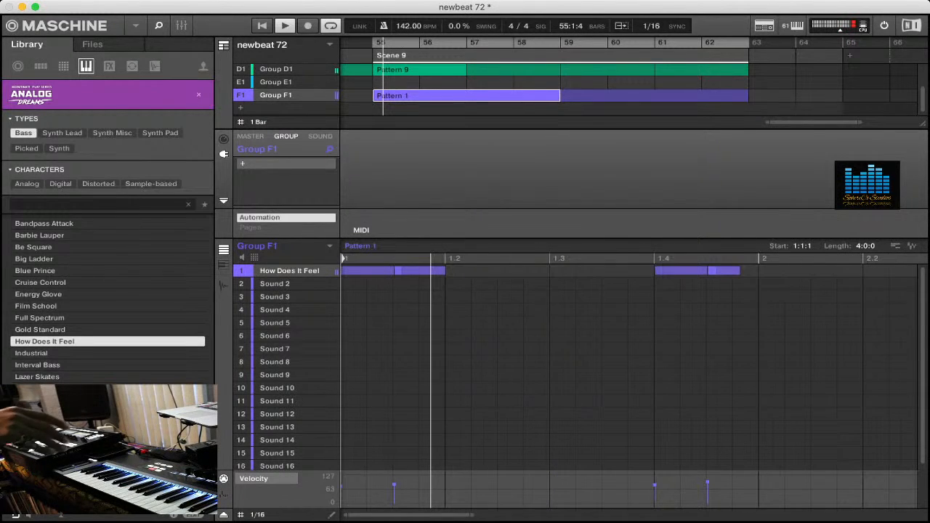
key(r)
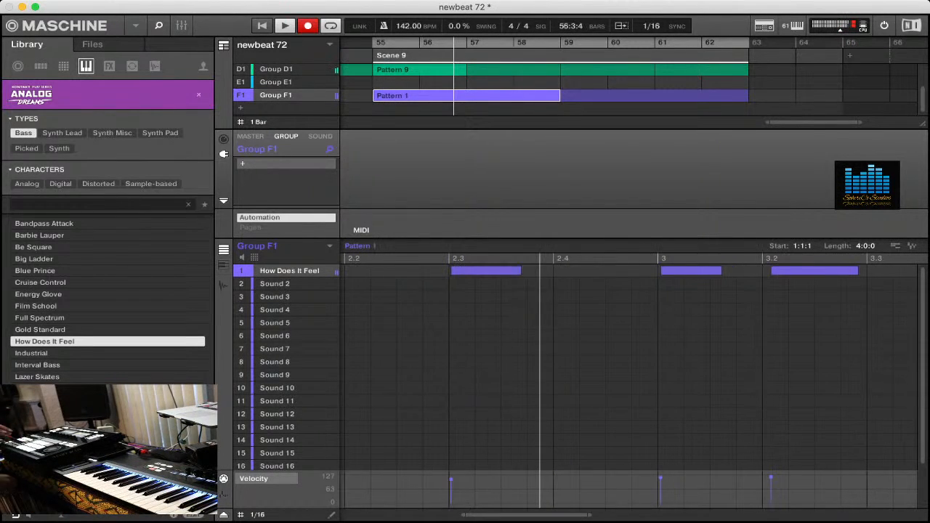
key(r)
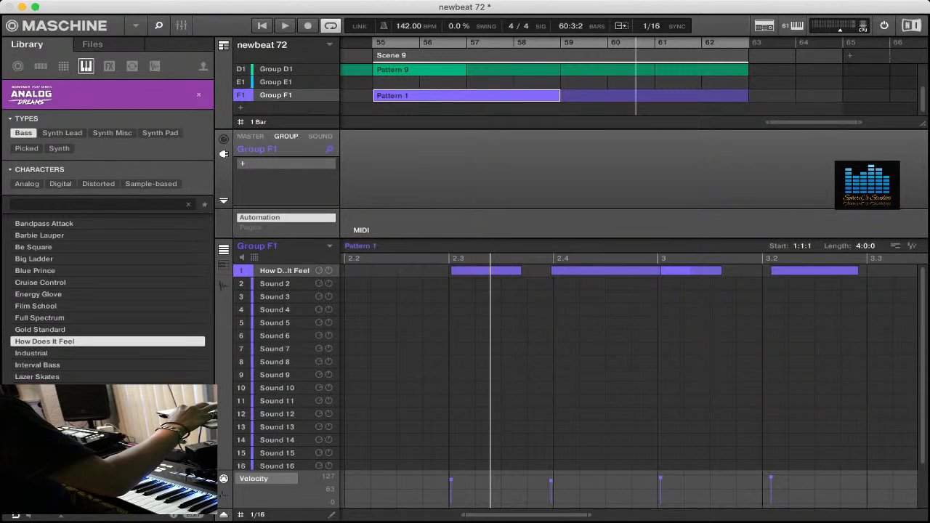
- Examine the recorded bass notes and their velocities along the whole of Group F1's Pattern 1
scroll(629, 363, right, 6)
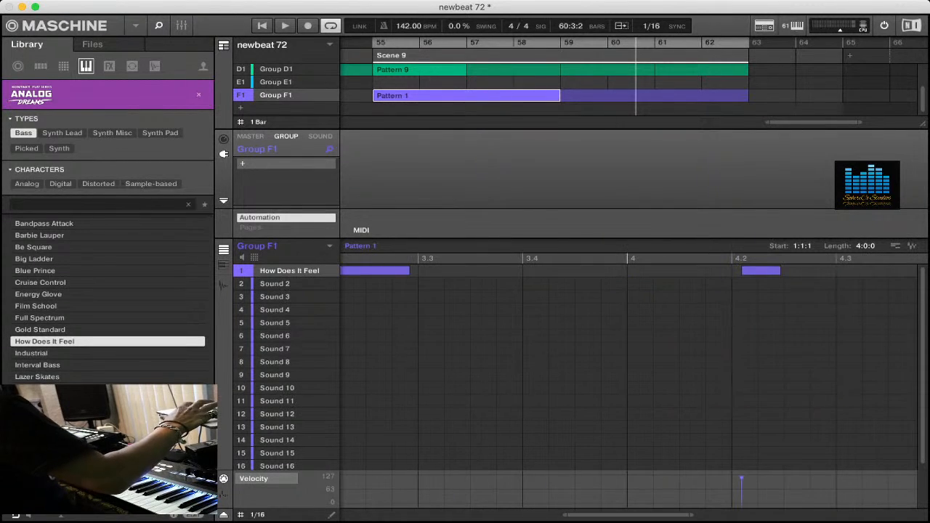
scroll(630, 363, right, 1)
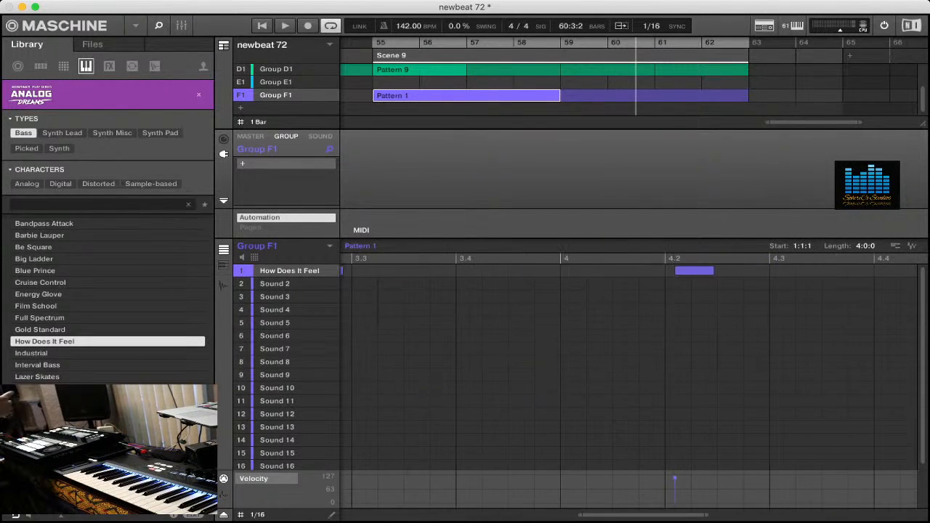
scroll(629, 363, left, 5)
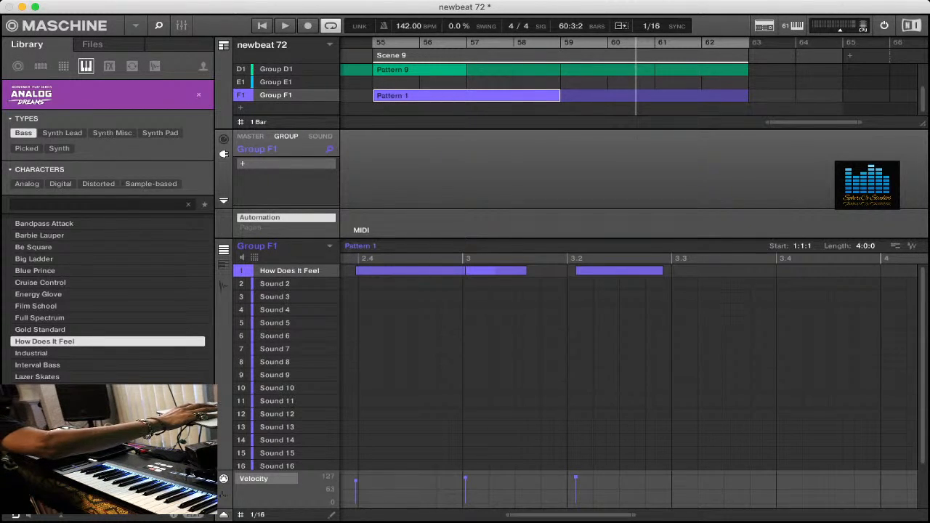
mouse_move(576, 478)
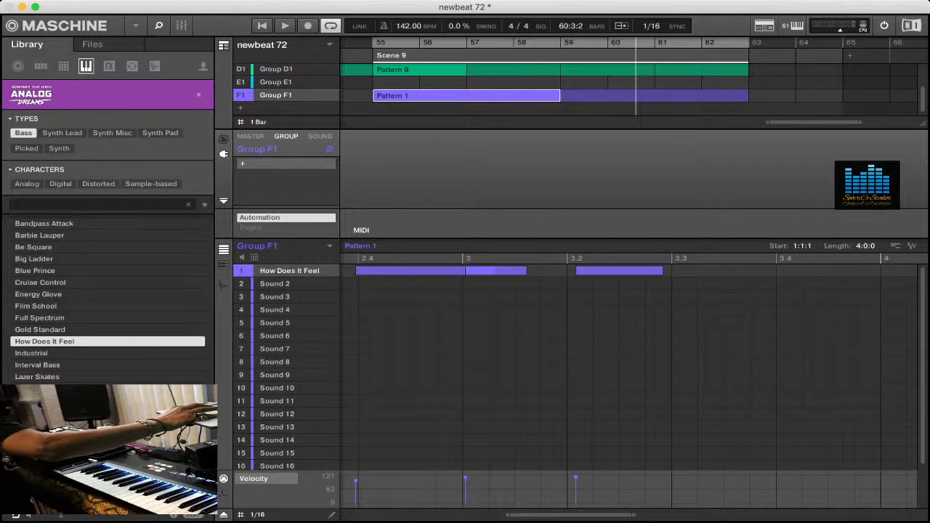
mouse_move(356, 482)
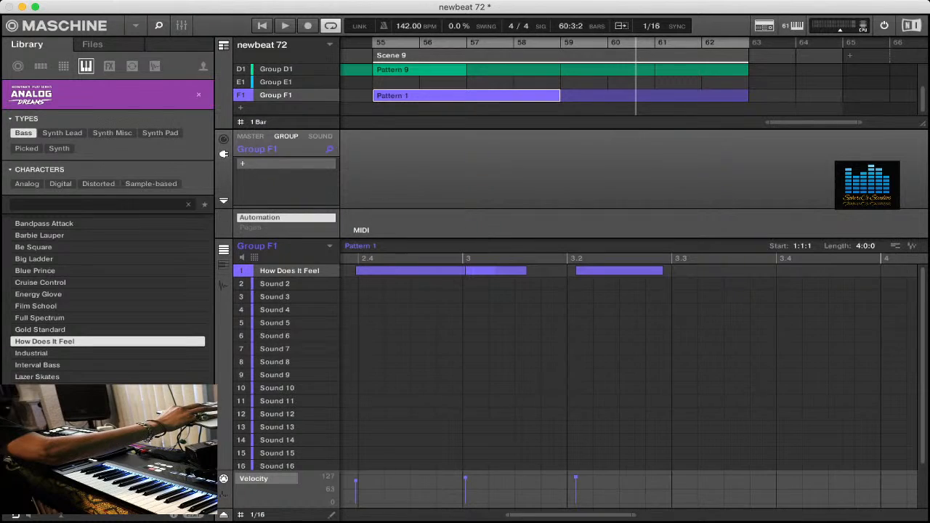
scroll(628, 369, right, 5)
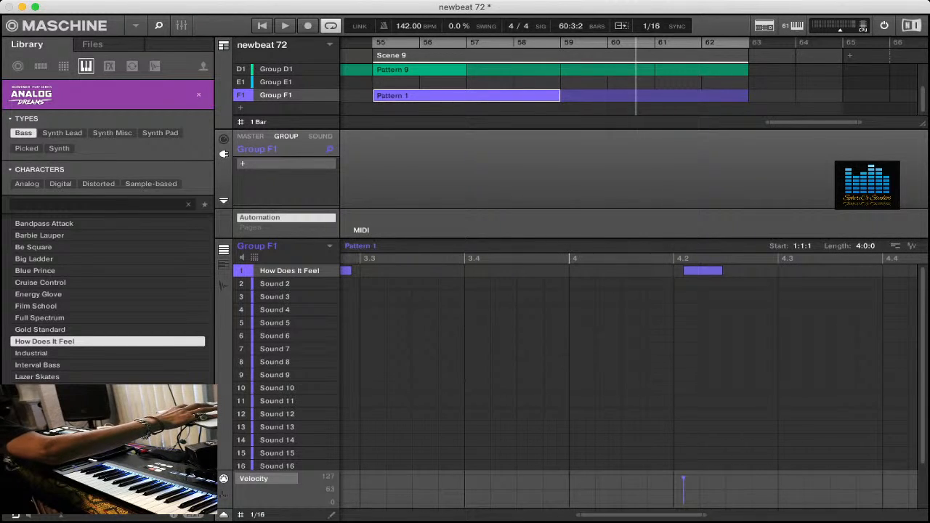
mouse_move(684, 482)
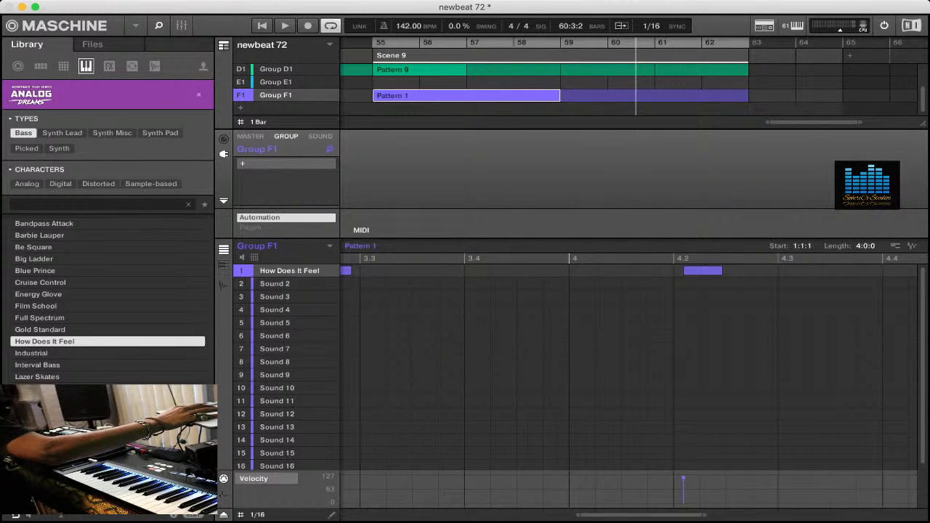
scroll(628, 369, left, 5)
scroll(628, 369, left, 2)
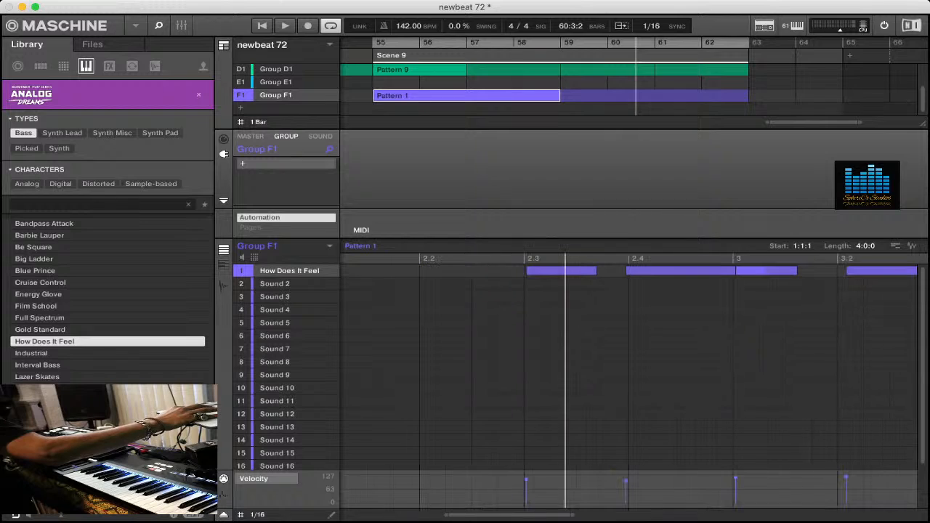
mouse_move(626, 481)
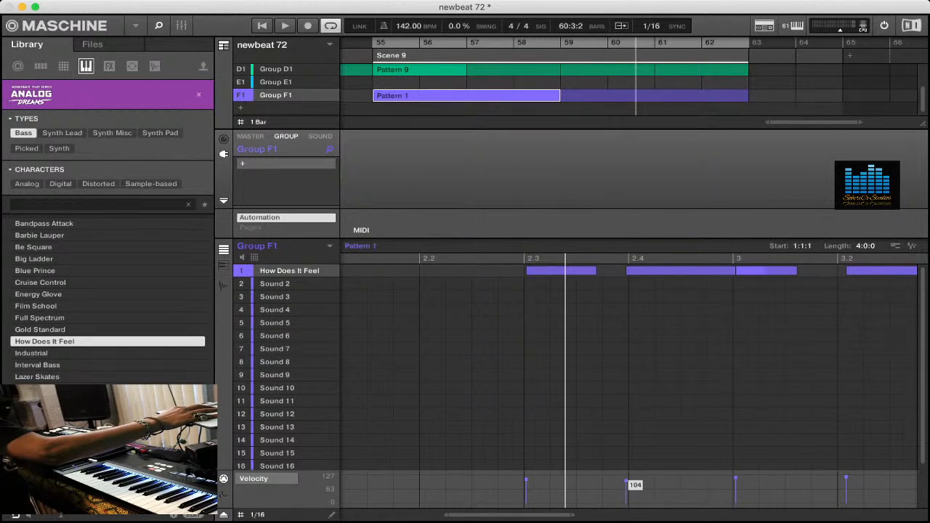
scroll(629, 370, left, 5)
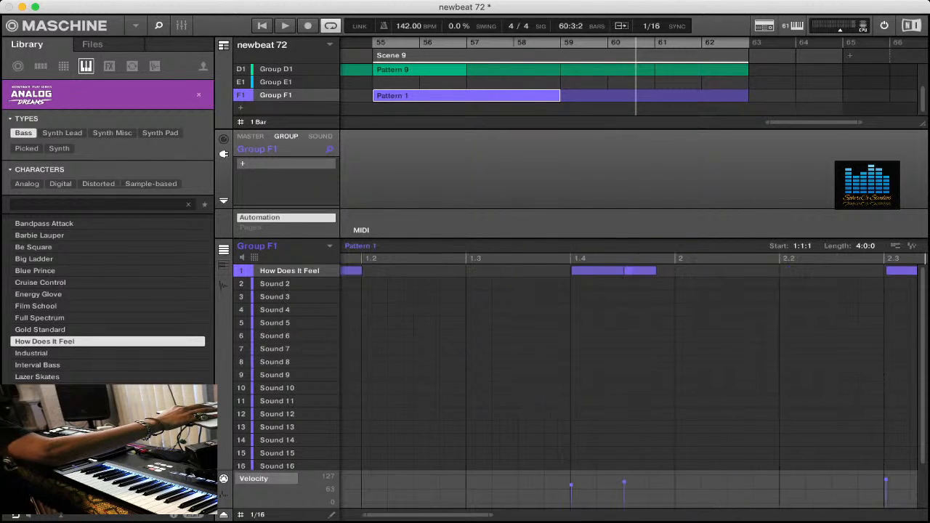
scroll(629, 369, left, 1)
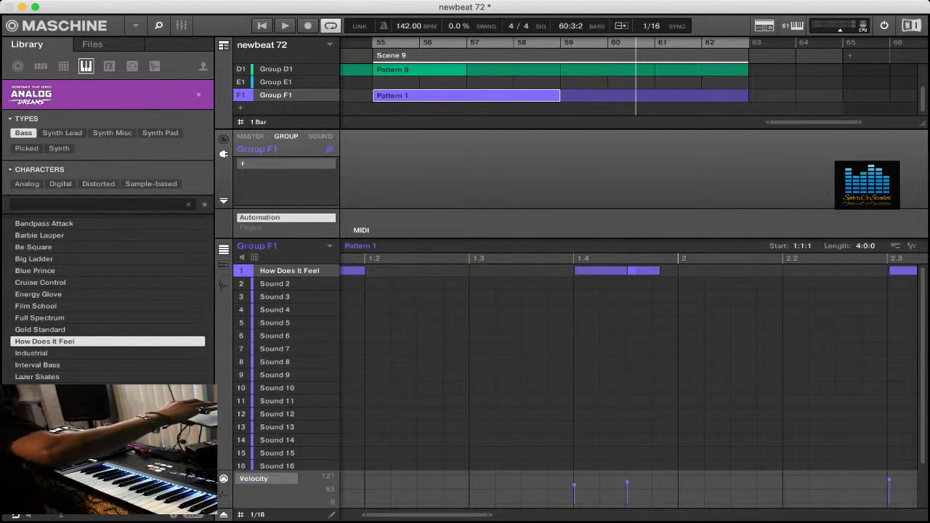
scroll(628, 482, left, 1)
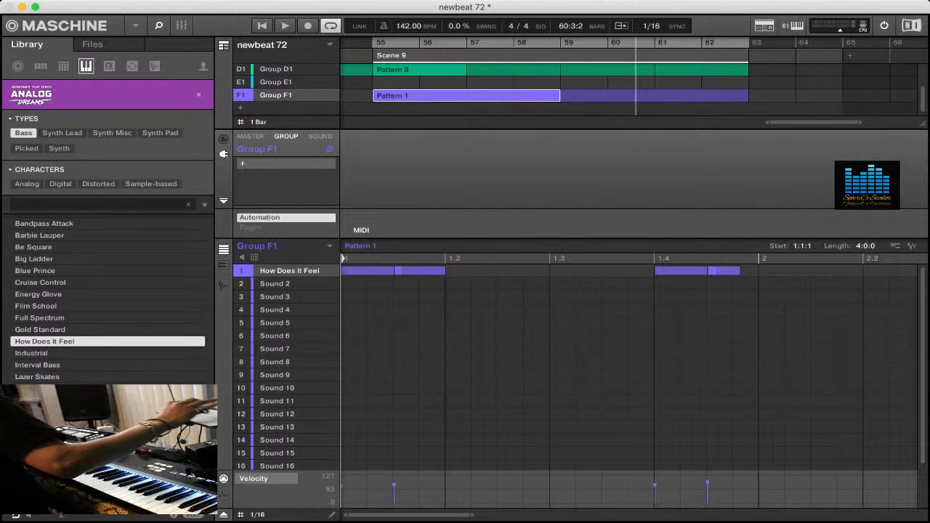
mouse_move(393, 485)
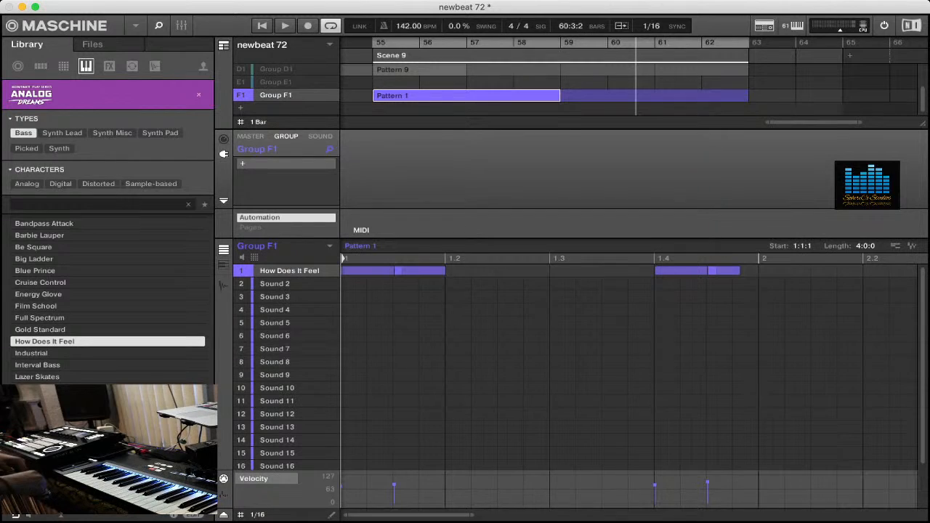
- Play the soloed bass pattern, lower the note at 2.4 by one semitone, and align the following note to start on 3
key(space)
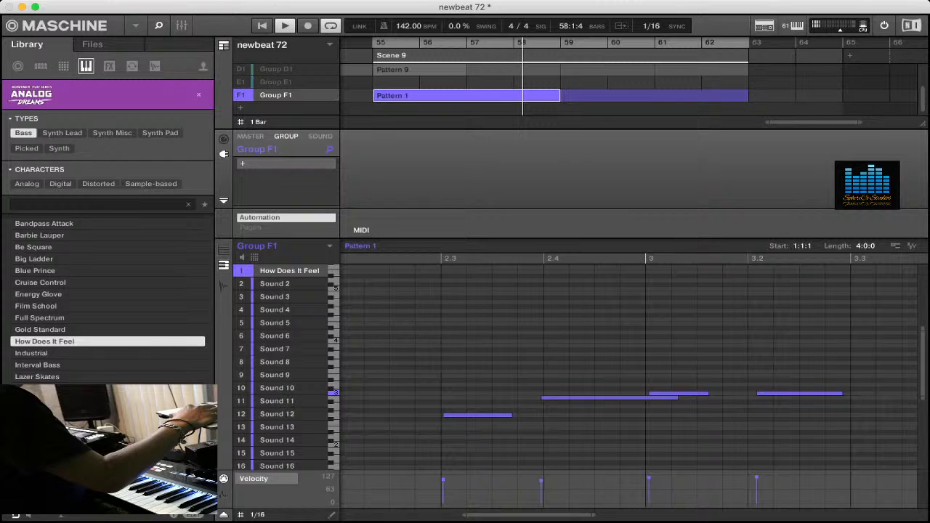
click(610, 398)
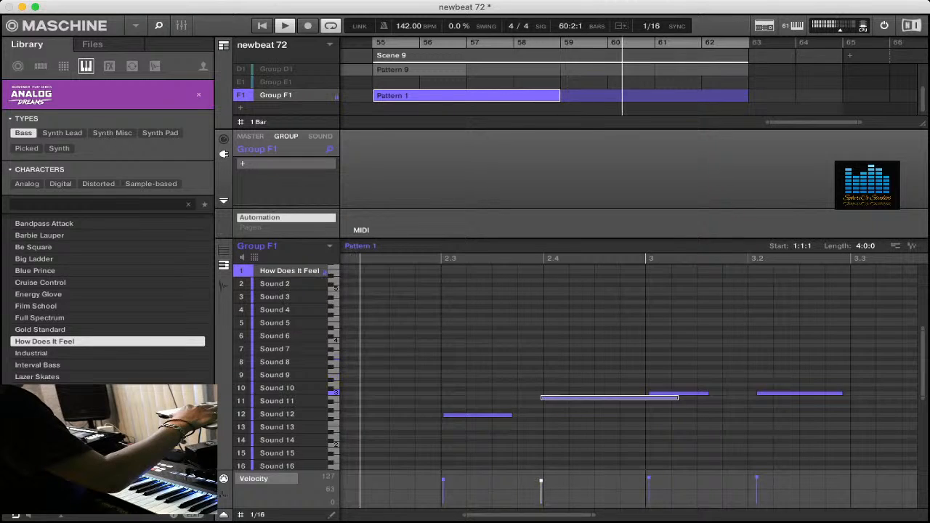
key(Down)
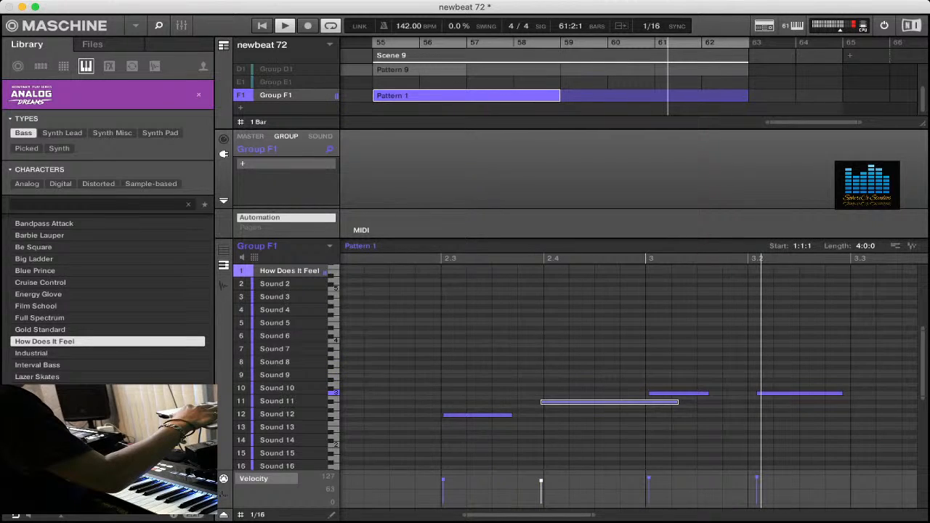
key(Down)
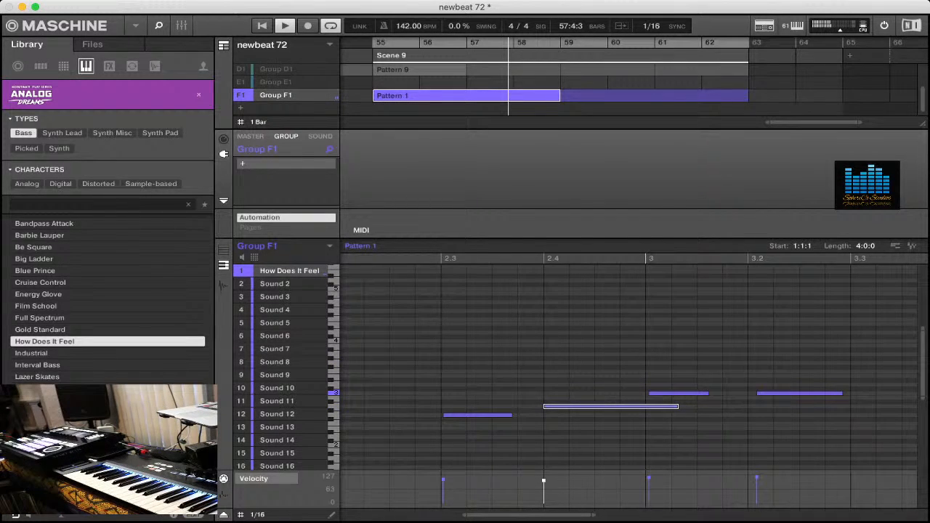
drag(649, 393, 646, 393)
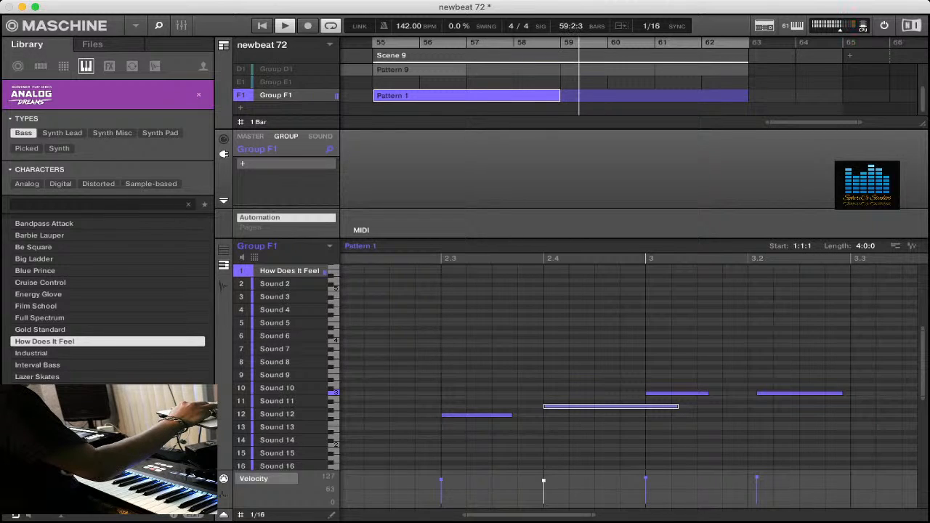
key(Up)
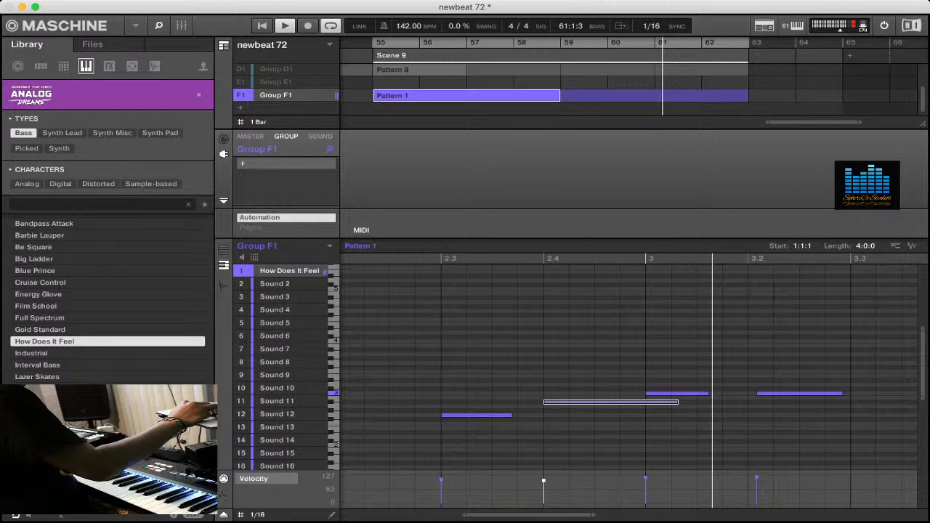
- Extend the bass note starting at 3 so it ends at 3.2, and align the following note's start to 3.2
click(677, 393)
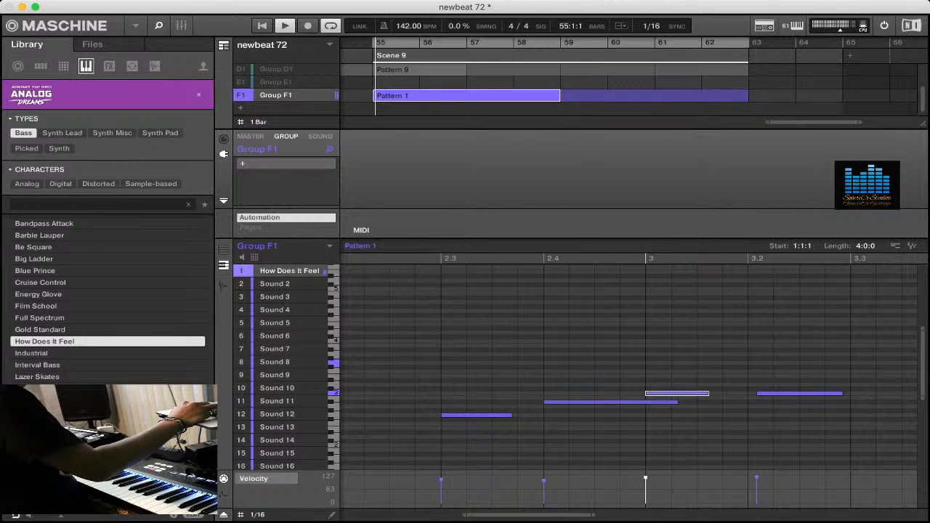
drag(707, 393, 747, 394)
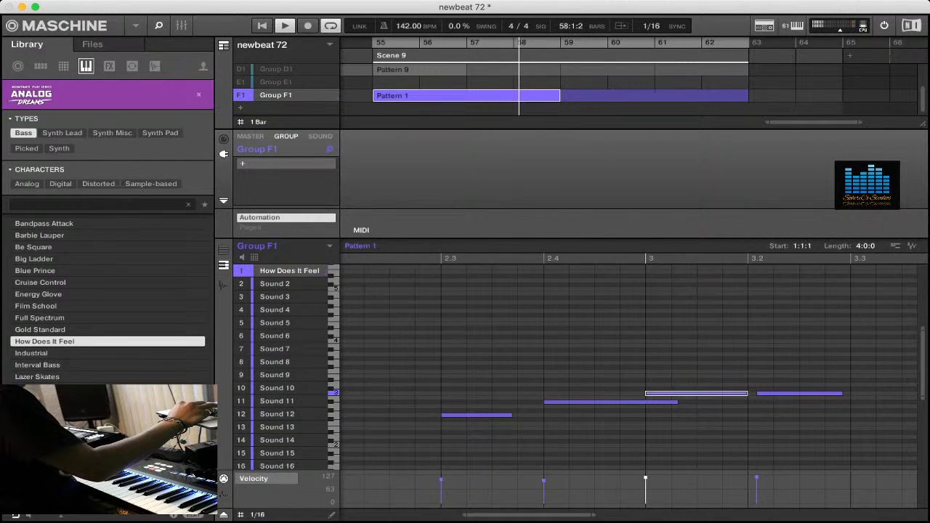
click(800, 393)
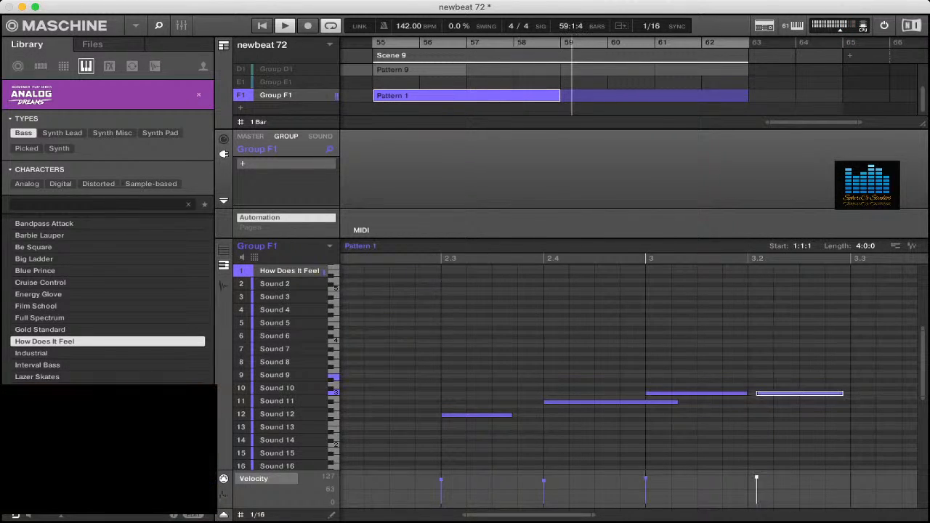
drag(758, 393, 749, 393)
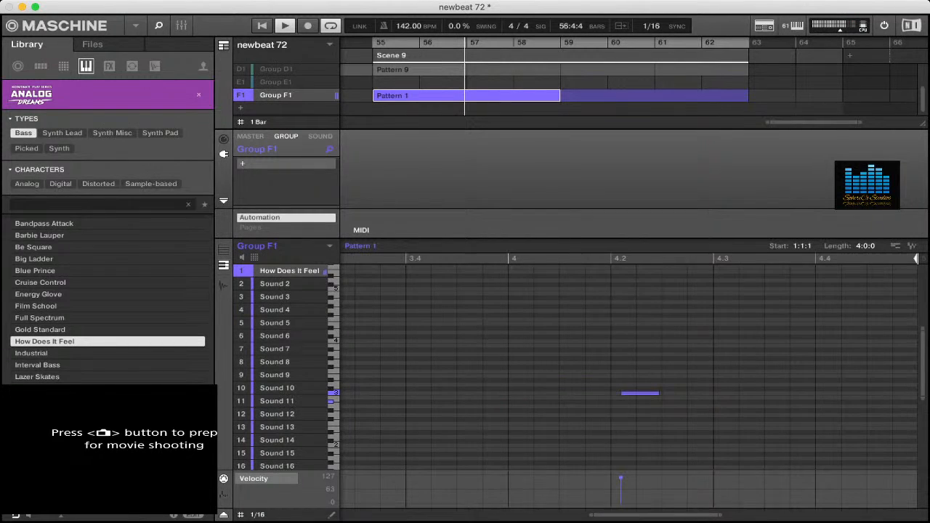
- Move the pattern's last bass note to start at 4.2 and extend it to end at 4.4
drag(639, 393, 630, 393)
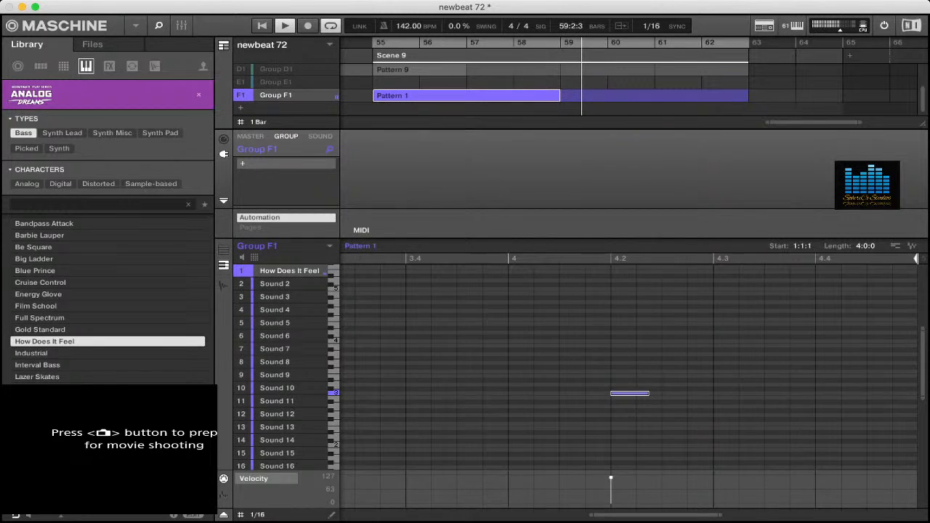
drag(648, 393, 814, 393)
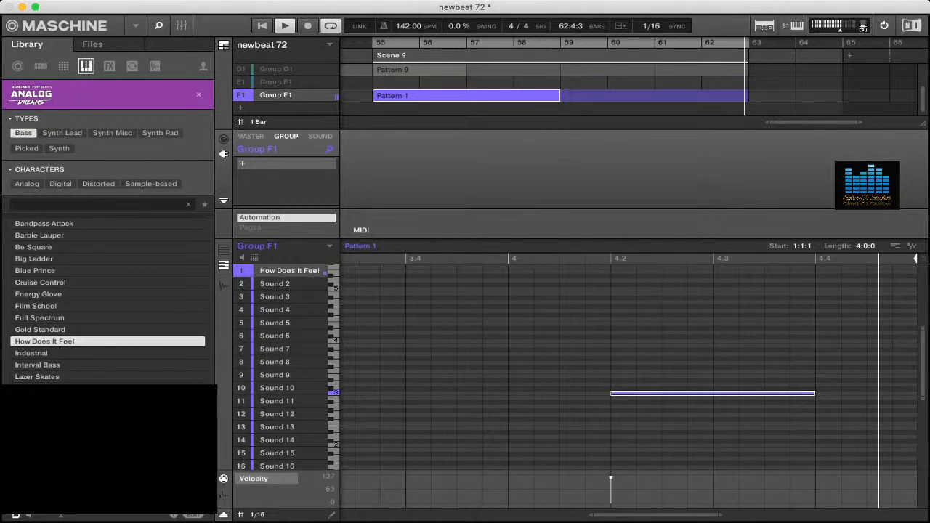
- Shorten the pattern's last bass note so it ends slightly before 4.4, and select the bass note starting at 2.4
drag(813, 393, 789, 393)
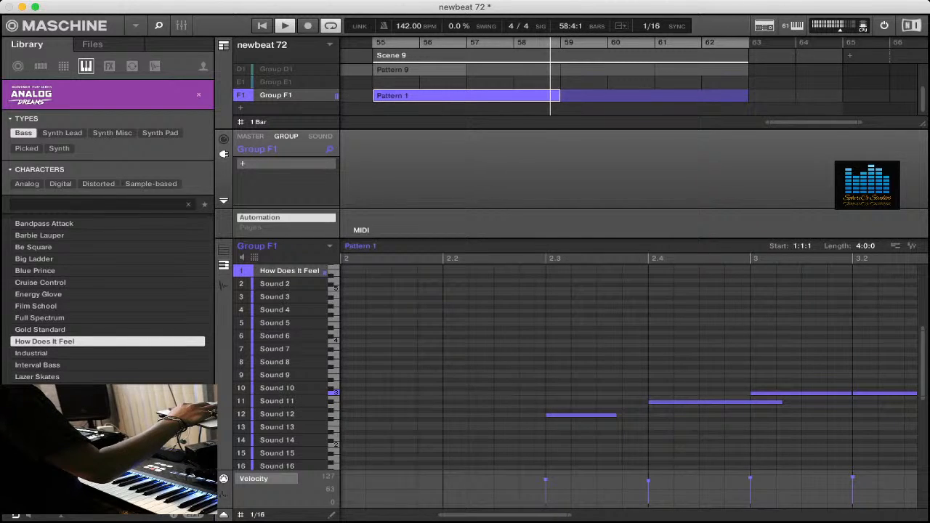
click(715, 402)
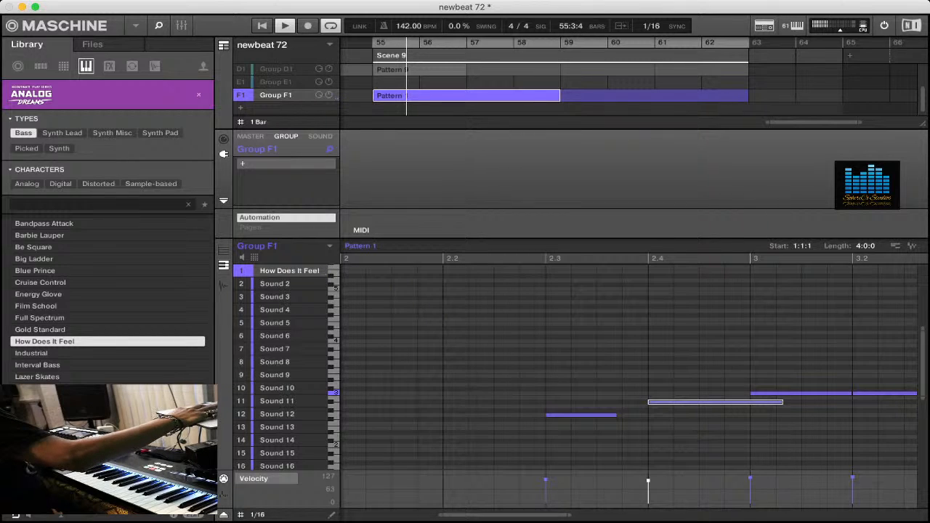
- Add the Native Instruments Solid Bus Comp effect after Analog Dreams on the How Does It Feel sound
click(319, 136)
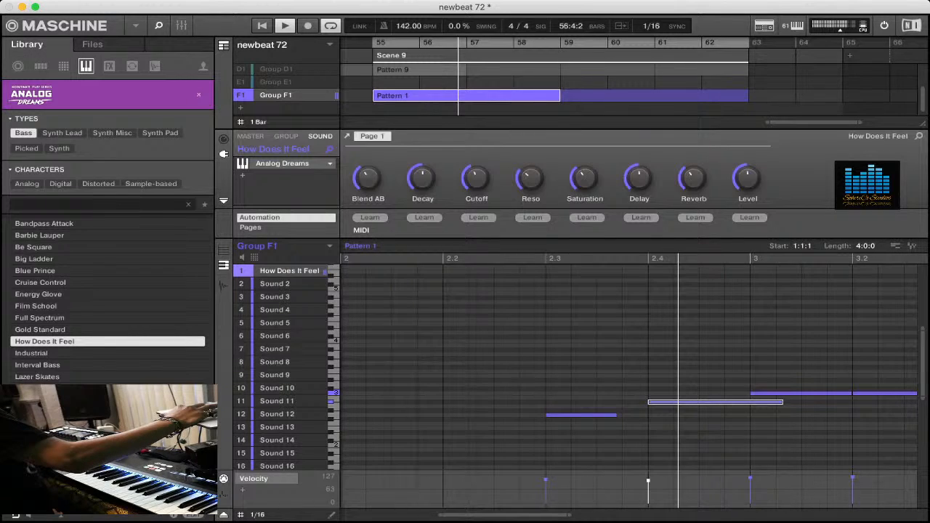
click(243, 175)
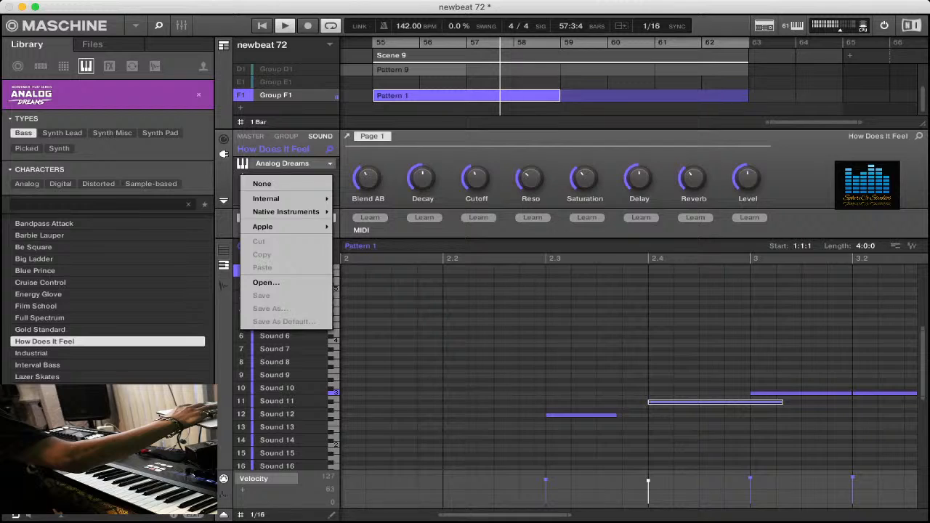
mouse_move(285, 211)
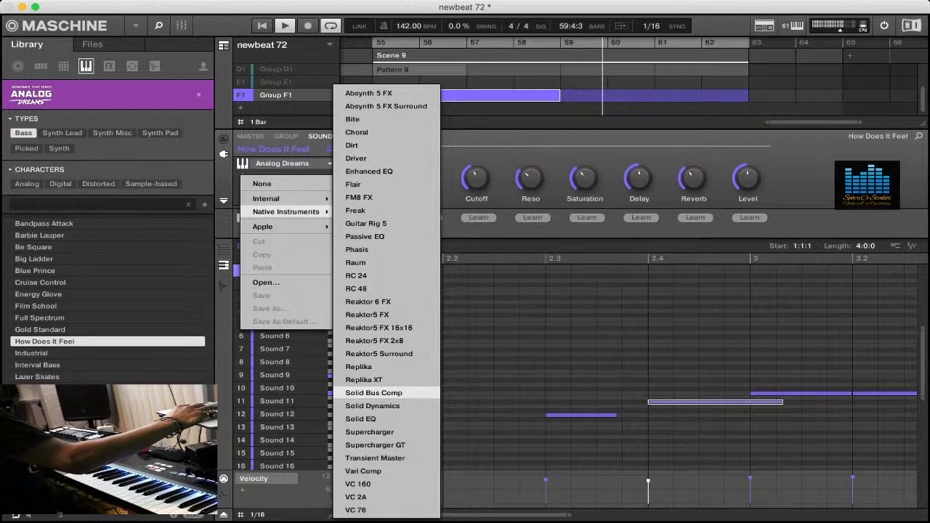
click(373, 393)
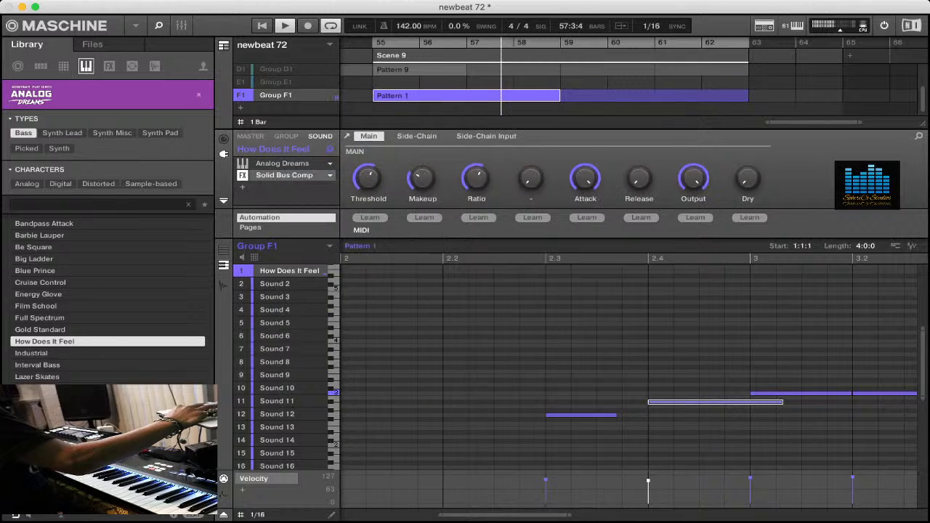
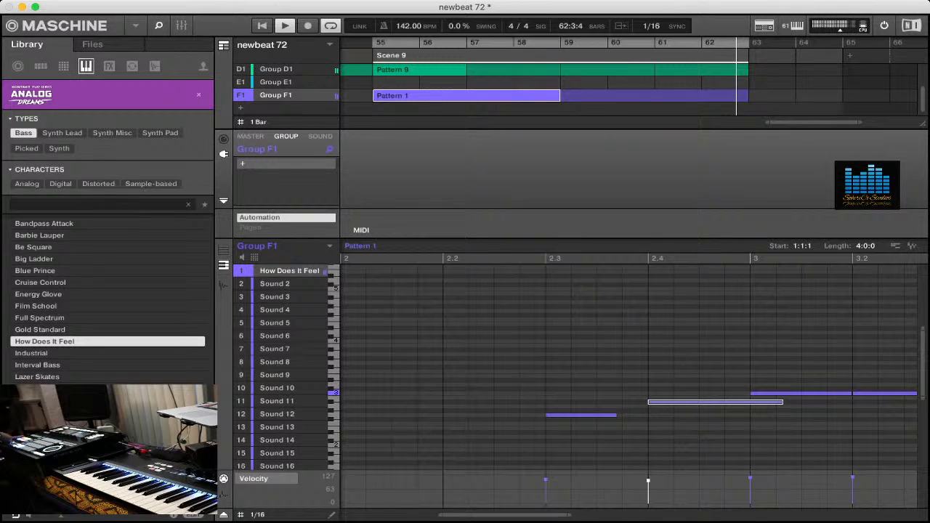
- Record a Big Concert Hall piano part into an eight-bar pattern on Group E1 in Scene 9
click(277, 82)
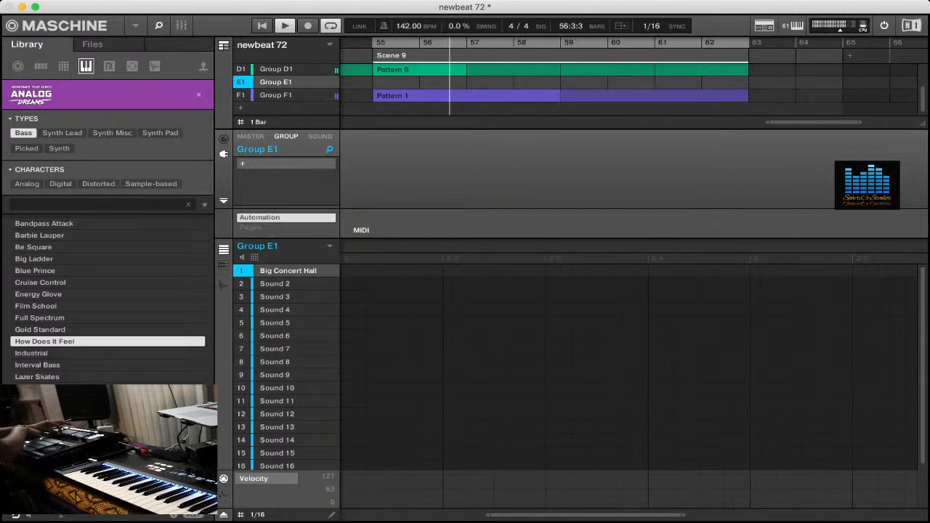
key(r)
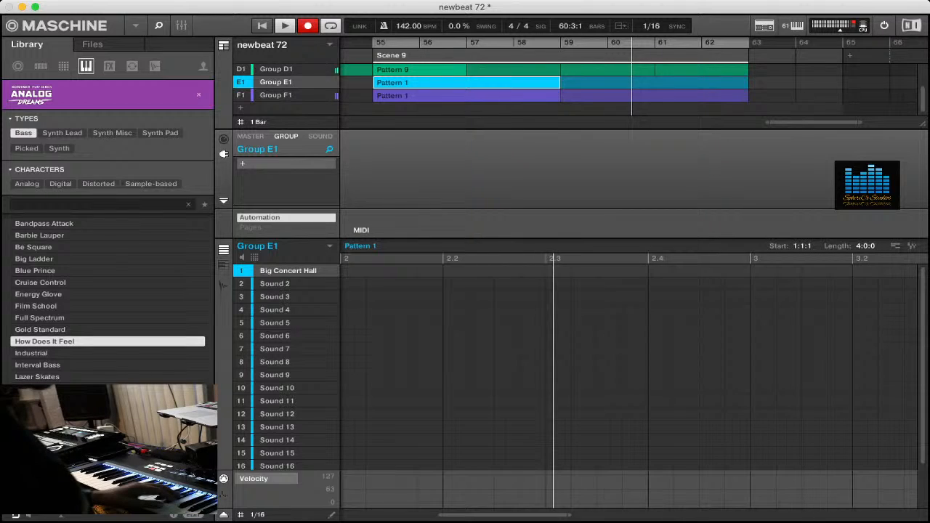
key(r)
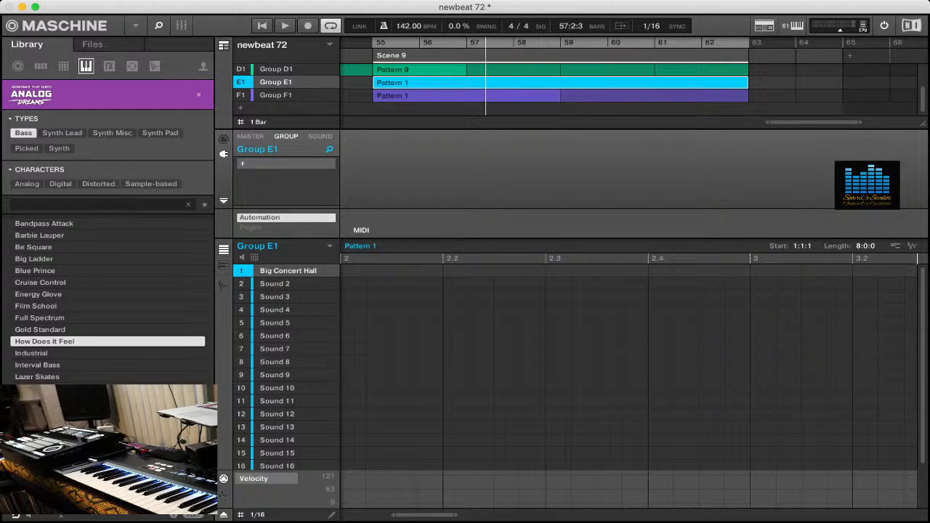
key(space)
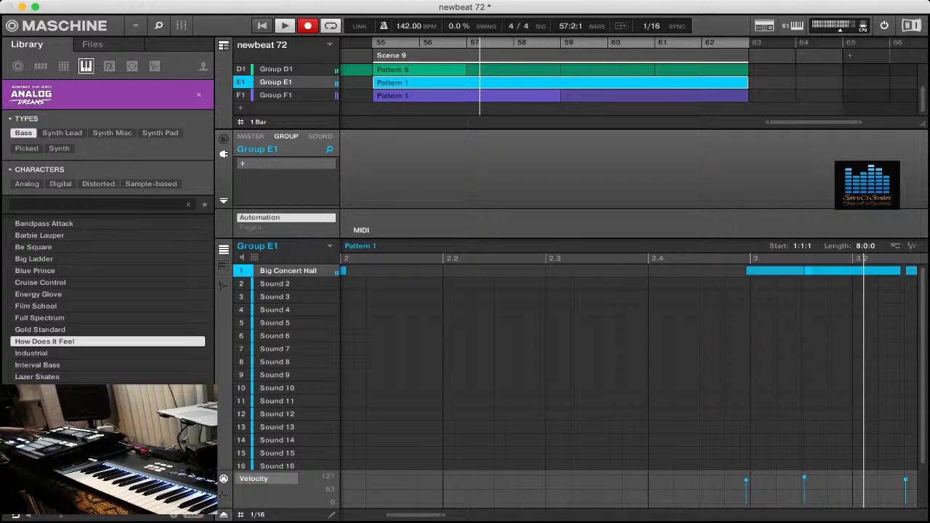
key(r)
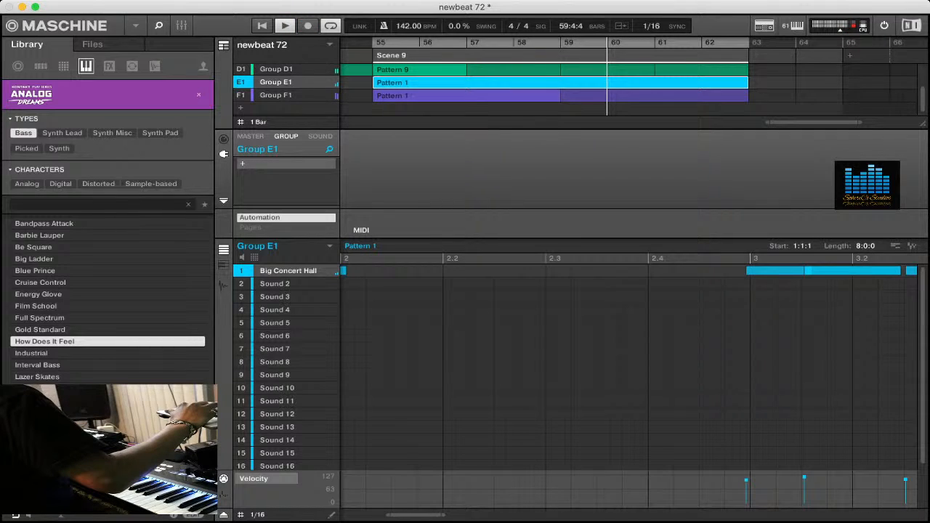
- Show the recorded Big Concert Hall part in the piano roll and review its notes from bar 8 back to bar 5
key(alt+k)
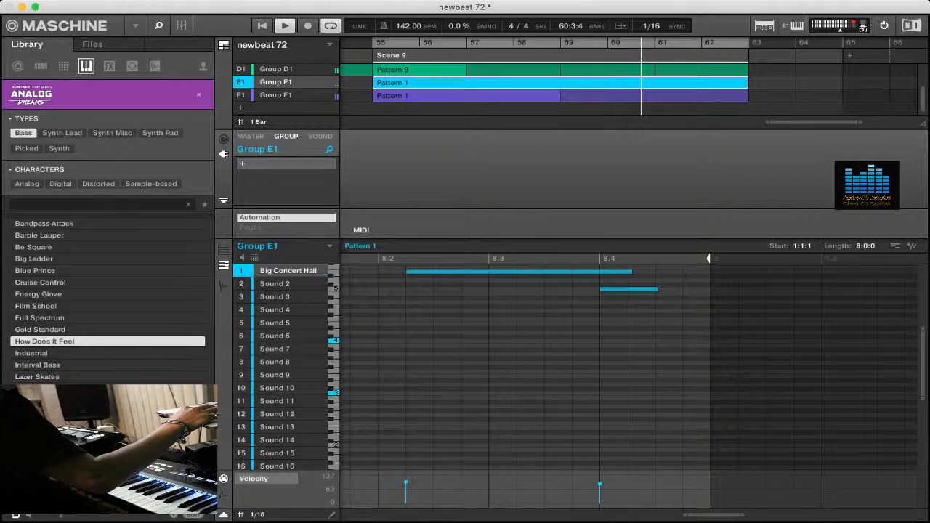
scroll(631, 366, left, 3)
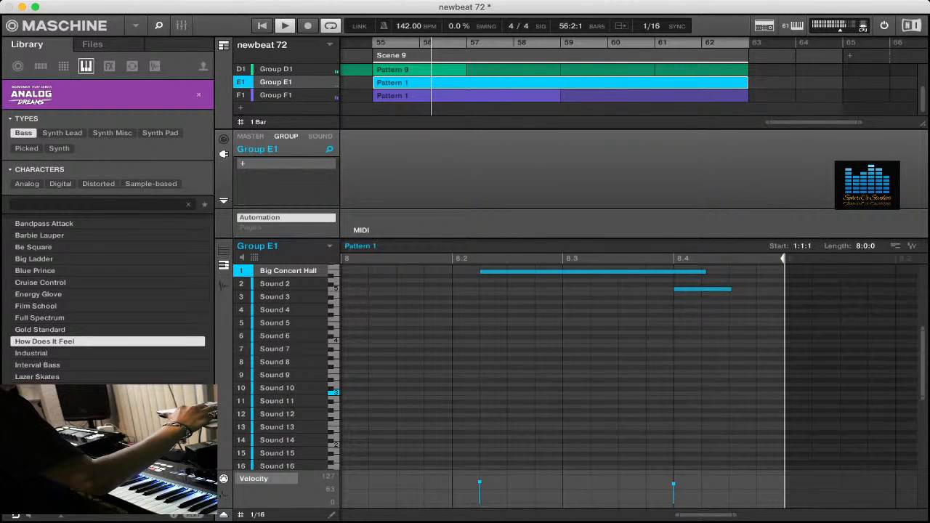
scroll(630, 367, left, 10)
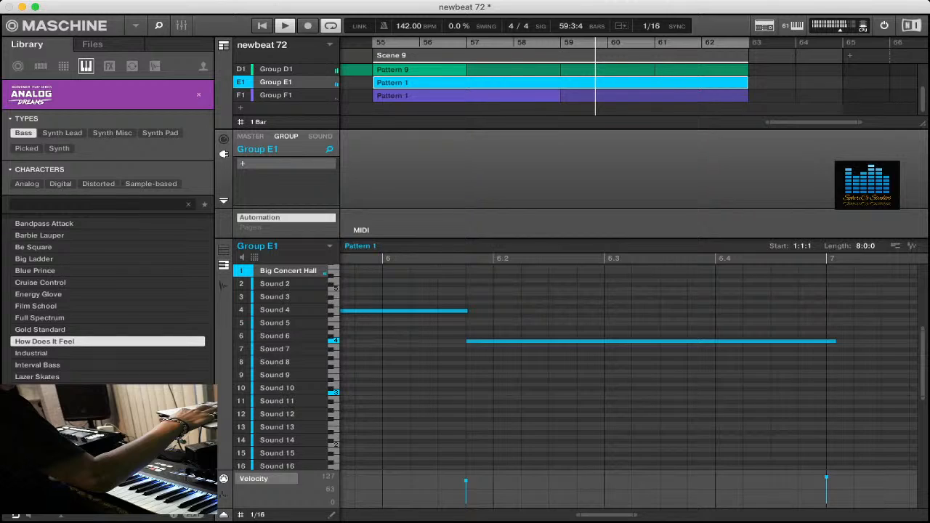
scroll(631, 367, left, 7)
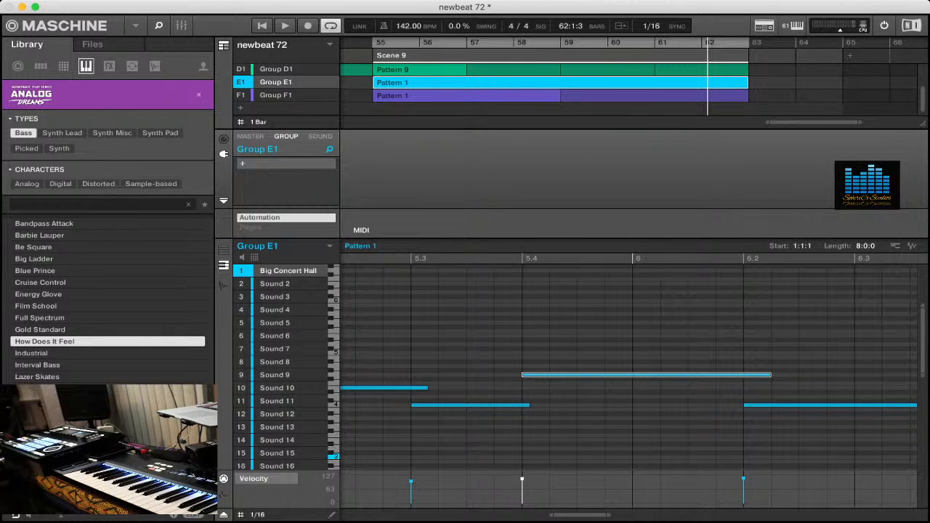
- Save the newbeat 72 project
key(super+s)
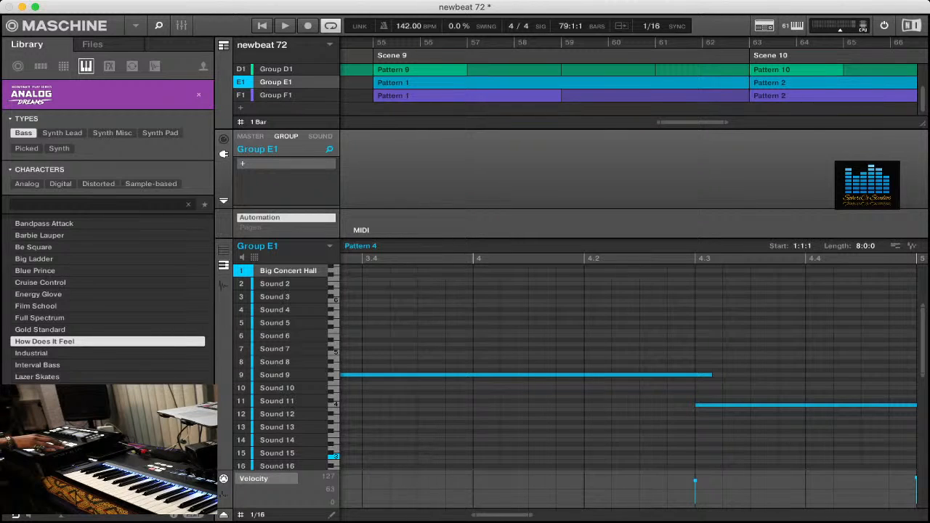
key(super+s)
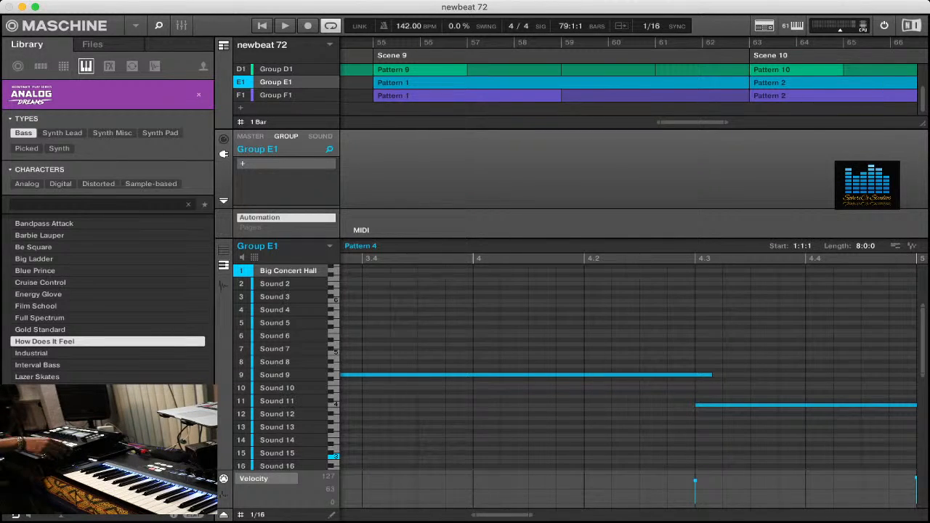